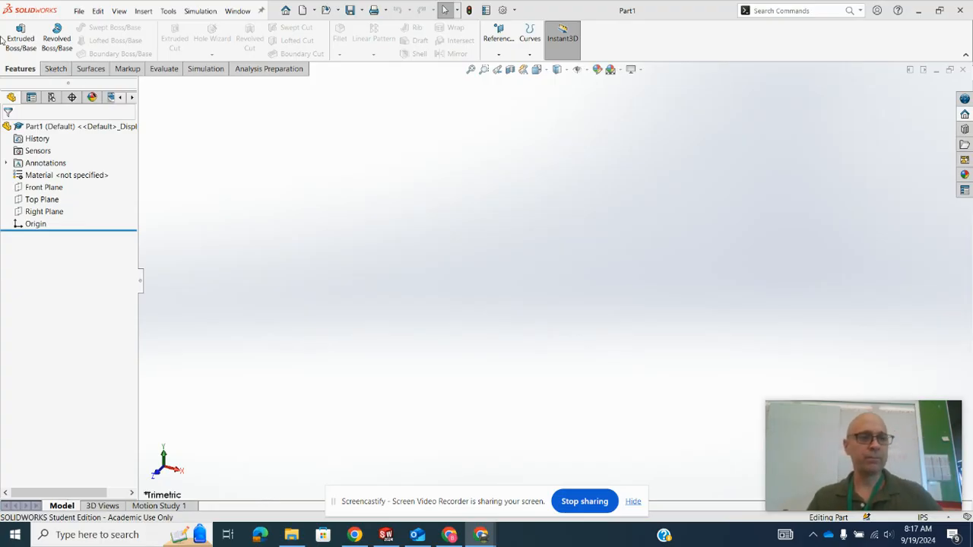
- Start a new 3D sketch in the empty part
{"action": "left_click", "coordinate": [53, 201]}
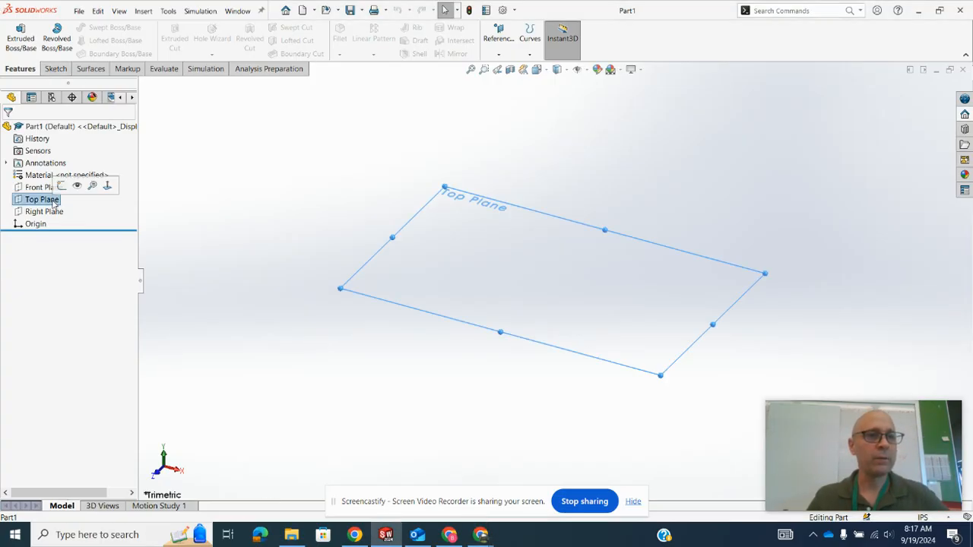
{"action": "left_click", "coordinate": [350, 186]}
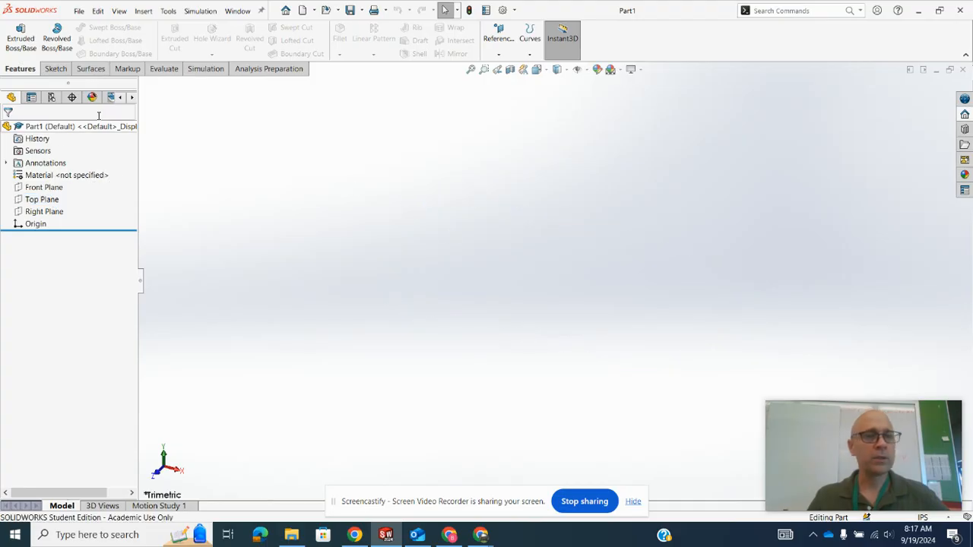
{"action": "left_click", "coordinate": [58, 71]}
{"action": "left_click", "coordinate": [15, 55]}
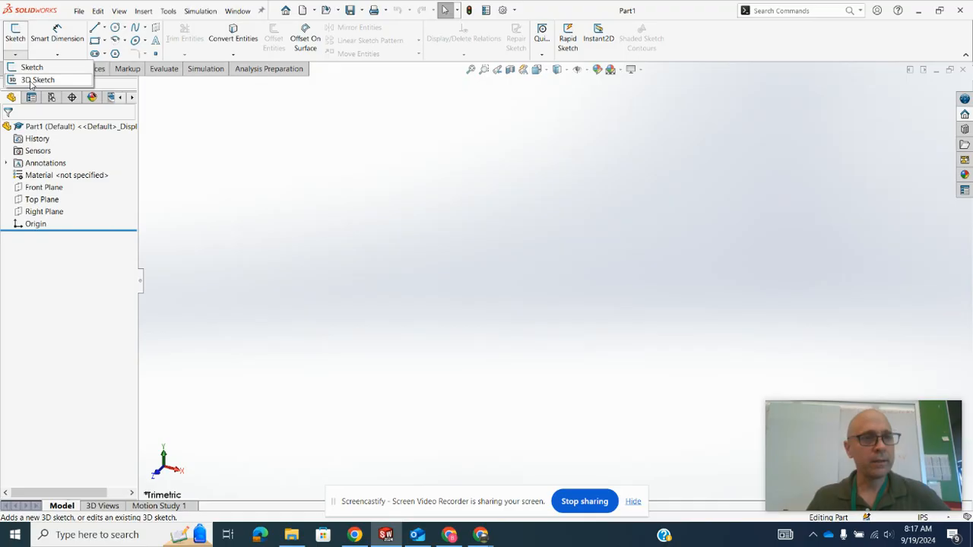
{"action": "left_click", "coordinate": [30, 80]}
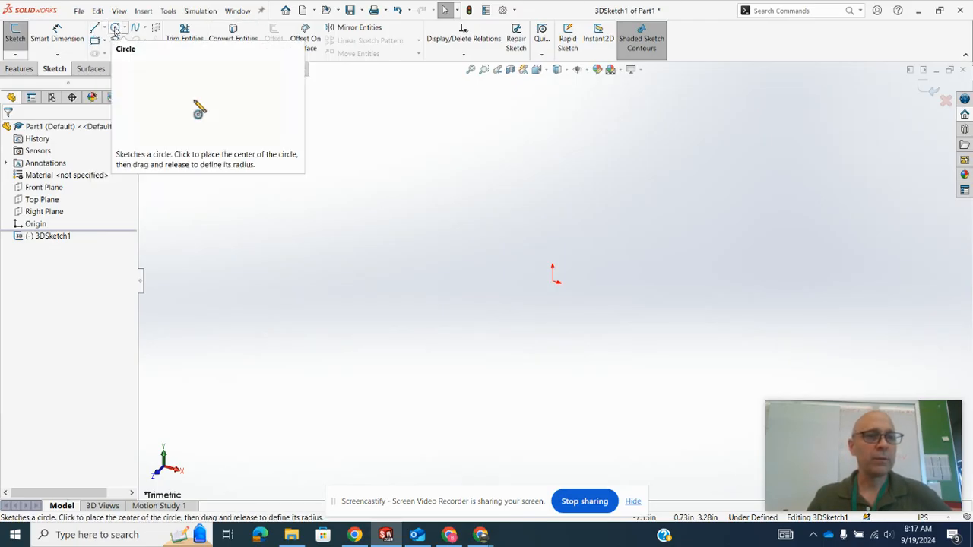
- Sketch a construction circle with a radius of about 1.62 in on the ZX plane, centred on the origin
{"action": "left_click", "coordinate": [115, 29]}
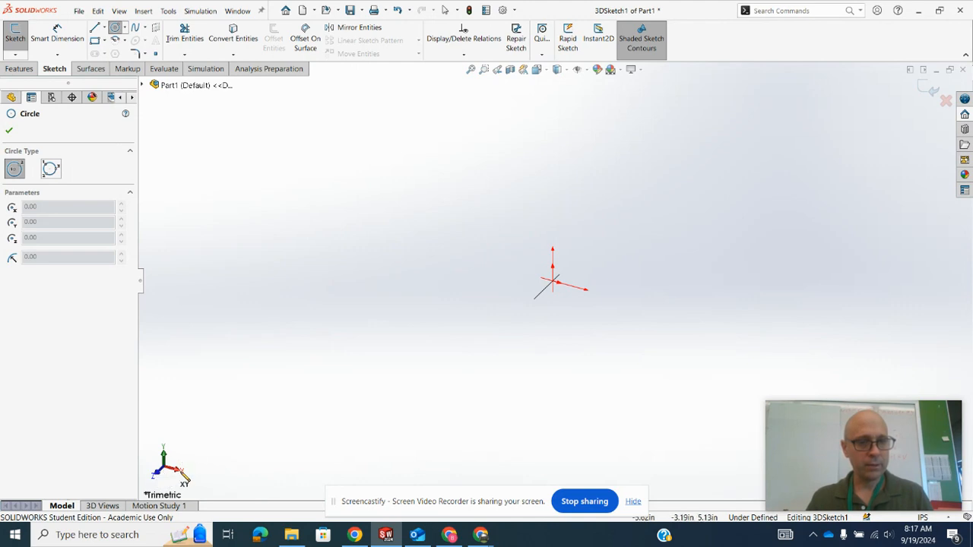
{"action": "key", "text": "Tab"}
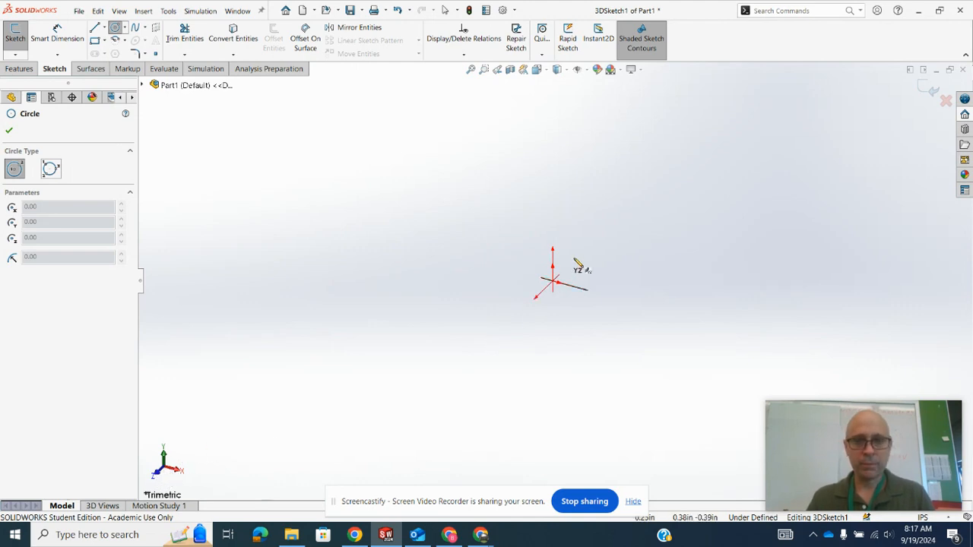
{"action": "key", "text": "Tab"}
{"action": "left_click", "coordinate": [553, 282]}
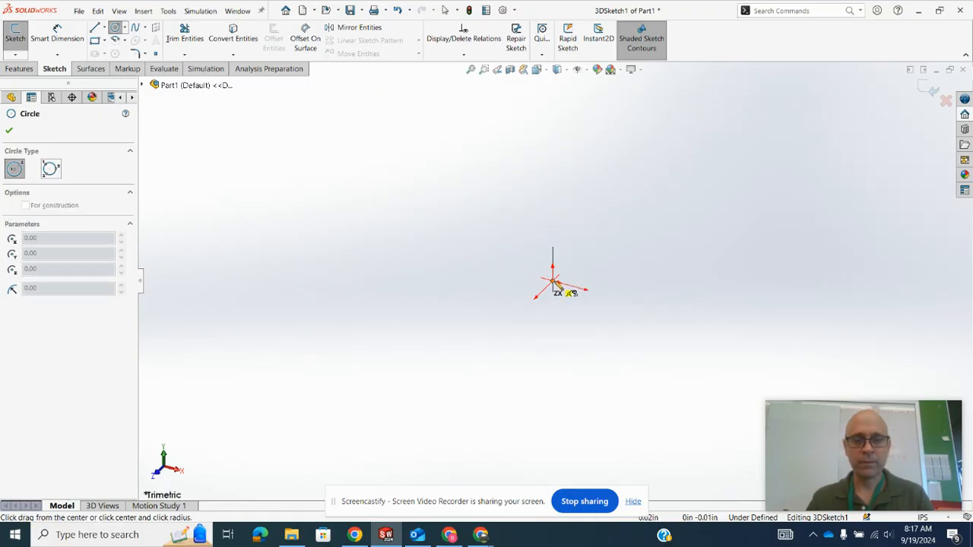
{"action": "left_click", "coordinate": [631, 267]}
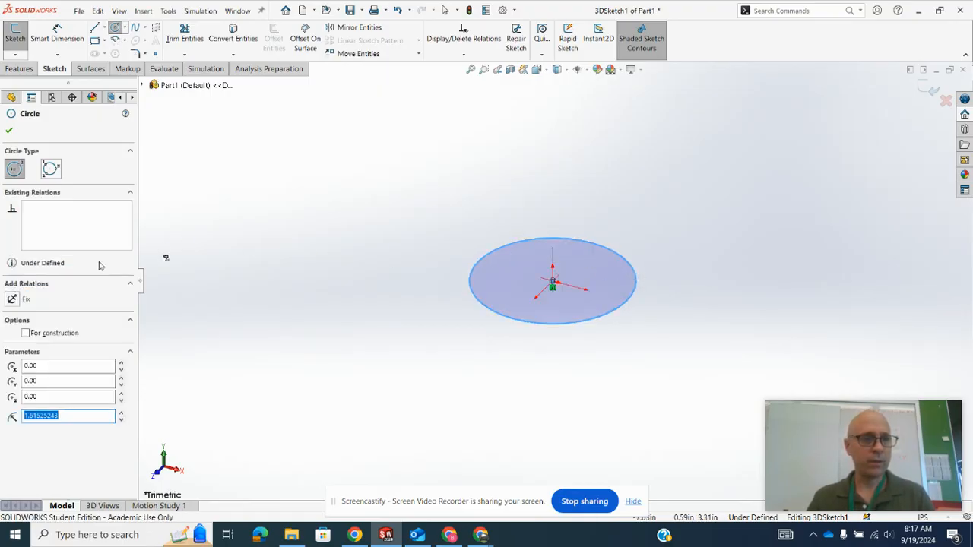
{"action": "left_click", "coordinate": [26, 334]}
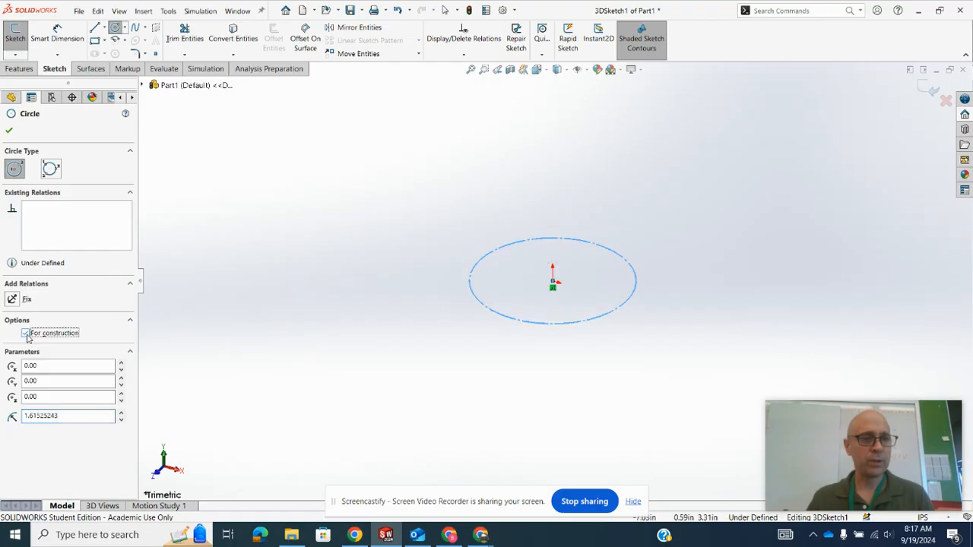
{"action": "left_click", "coordinate": [9, 132]}
- Sketch a closed three-line triangle around the circle on the ZX plane, its front side running along X and about 4.39 in long
{"action": "left_click", "coordinate": [95, 29]}
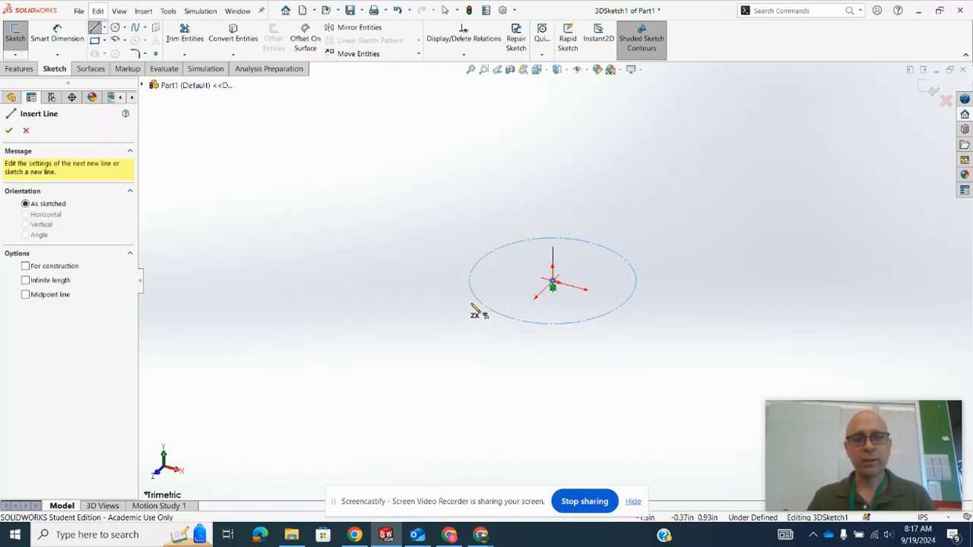
{"action": "left_click", "coordinate": [446, 294]}
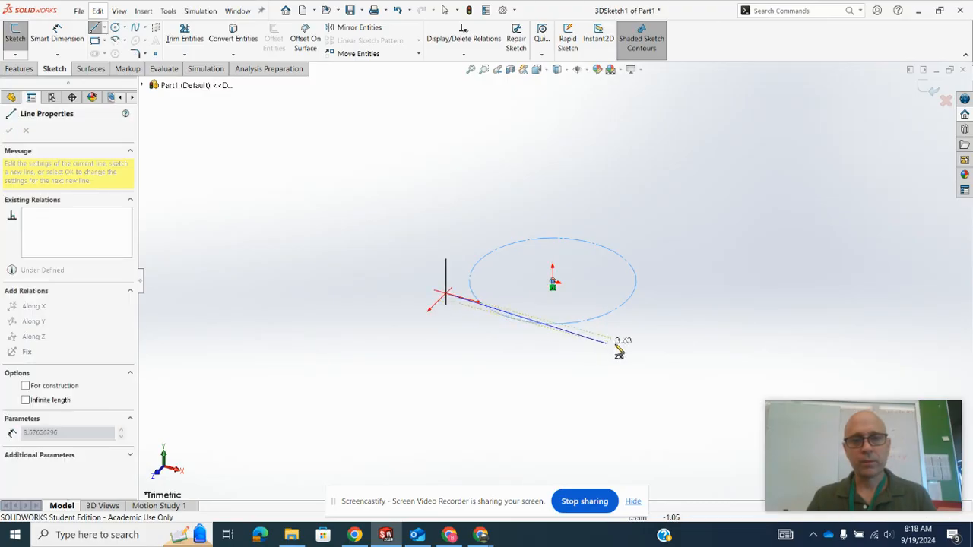
{"action": "left_click", "coordinate": [646, 348]}
{"action": "left_click", "coordinate": [615, 195]}
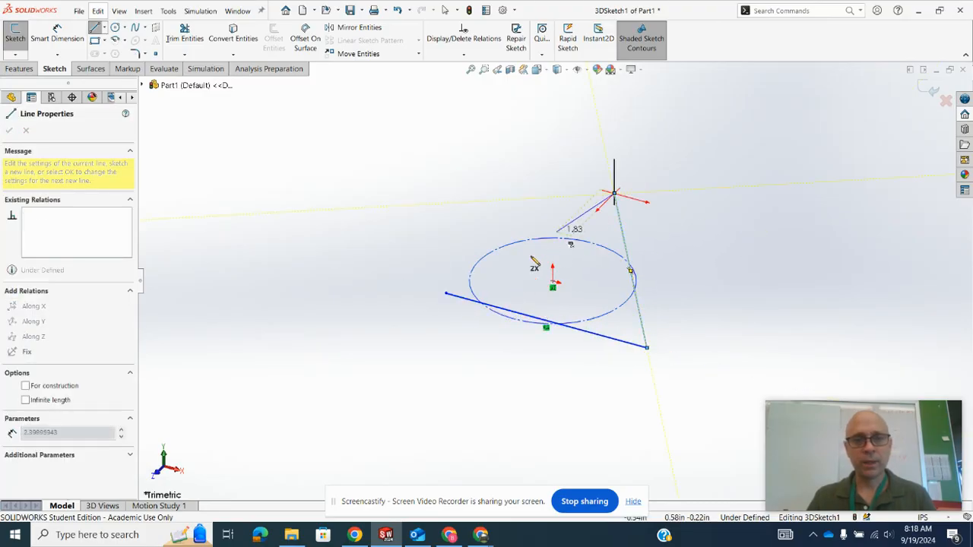
{"action": "left_click", "coordinate": [446, 294]}
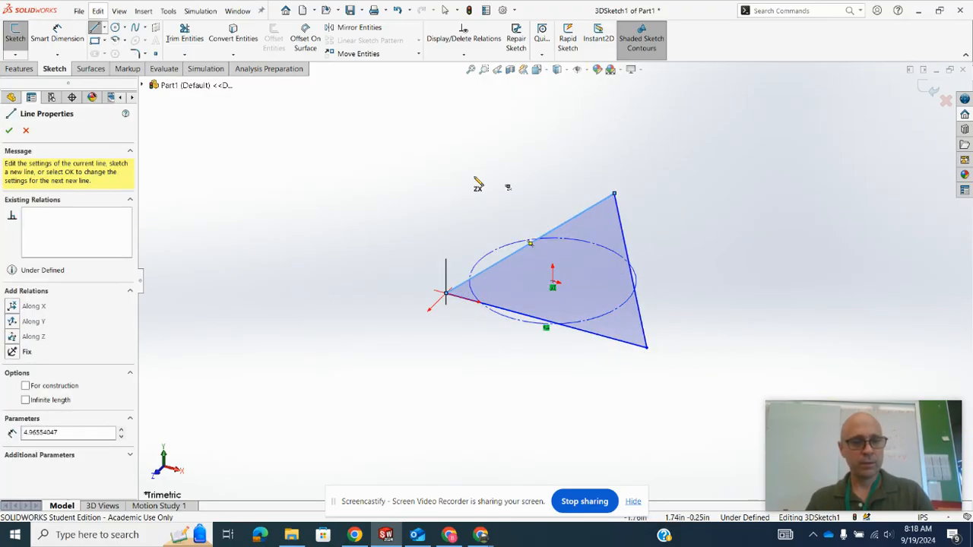
{"action": "left_click", "coordinate": [9, 131]}
{"action": "left_click", "coordinate": [9, 132]}
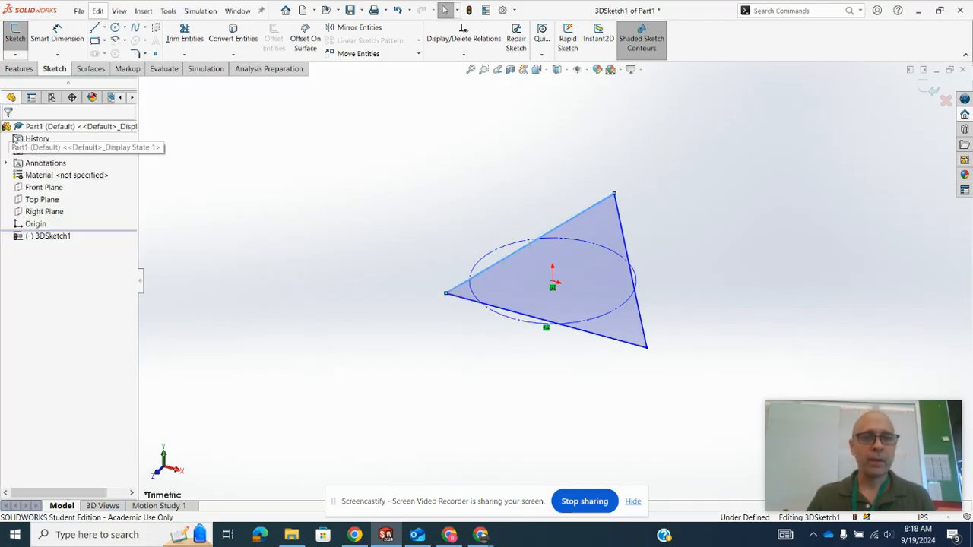
- Make the construction circle tangent to each of the triangle's three sides
{"action": "left_click", "coordinate": [499, 321]}
{"action": "left_click", "coordinate": [476, 303], "text": "ctrl"}
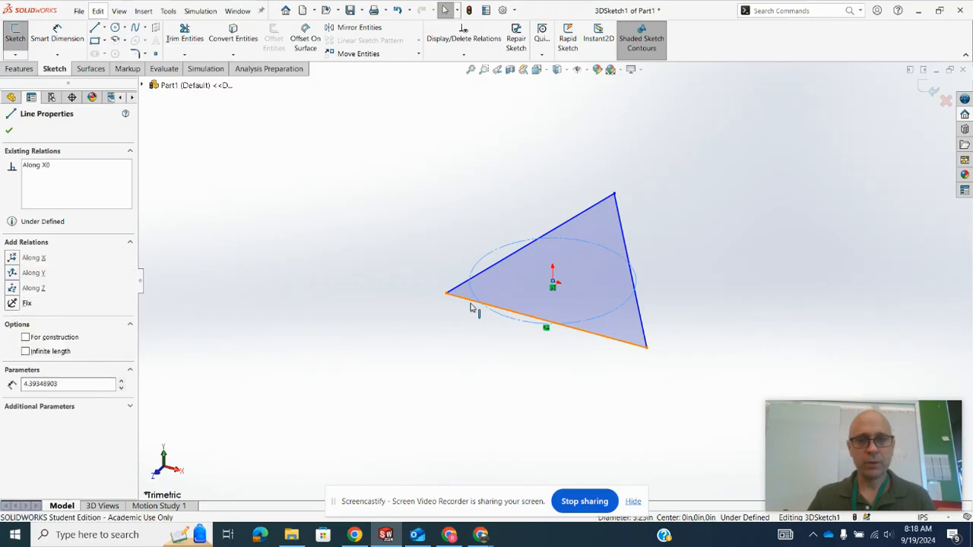
{"action": "left_click", "coordinate": [501, 273]}
{"action": "left_click", "coordinate": [392, 234]}
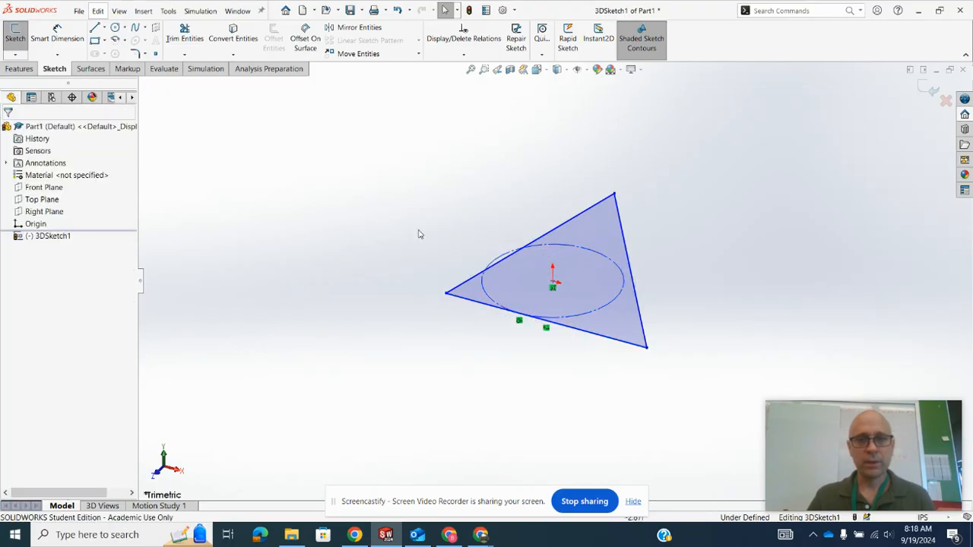
{"action": "left_click", "coordinate": [501, 254]}
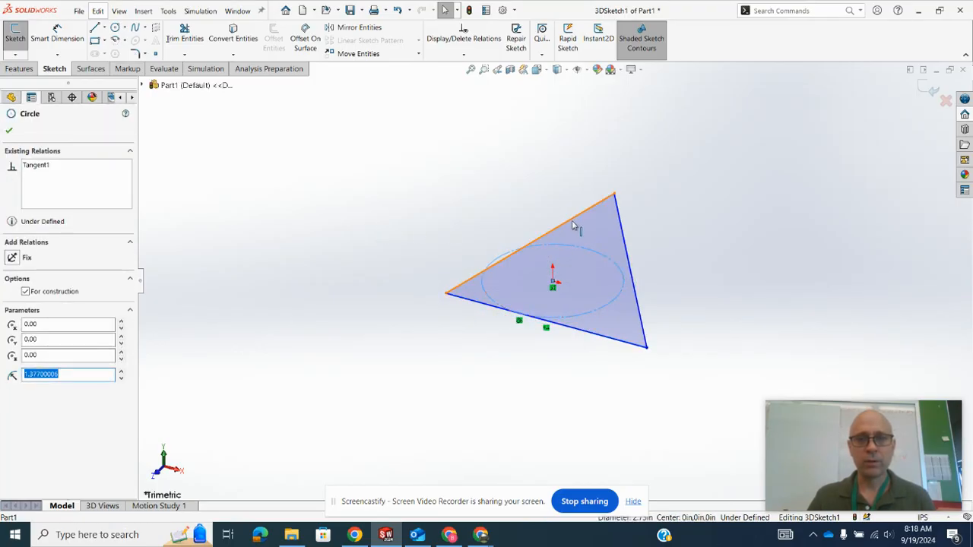
{"action": "left_click", "coordinate": [574, 225], "text": "ctrl"}
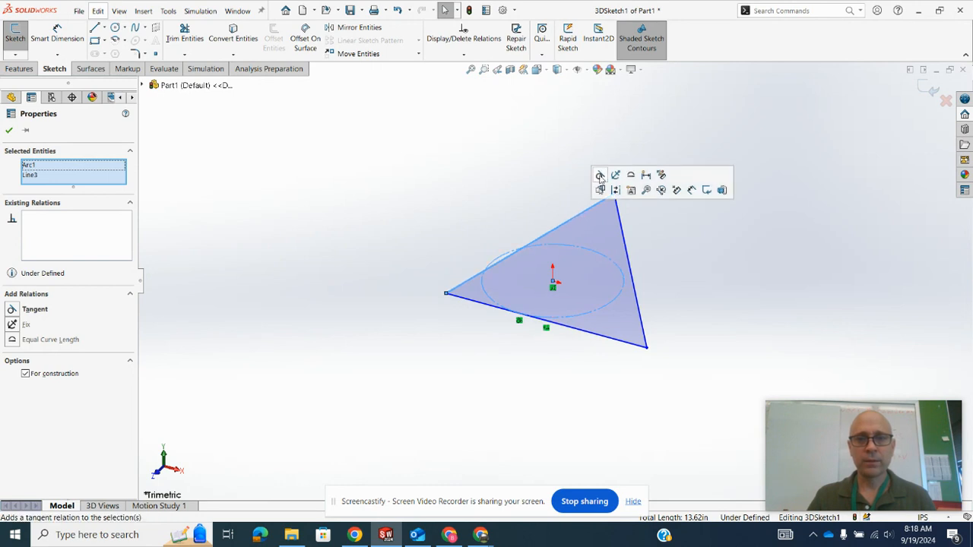
{"action": "left_click", "coordinate": [600, 176]}
{"action": "left_click", "coordinate": [587, 199]}
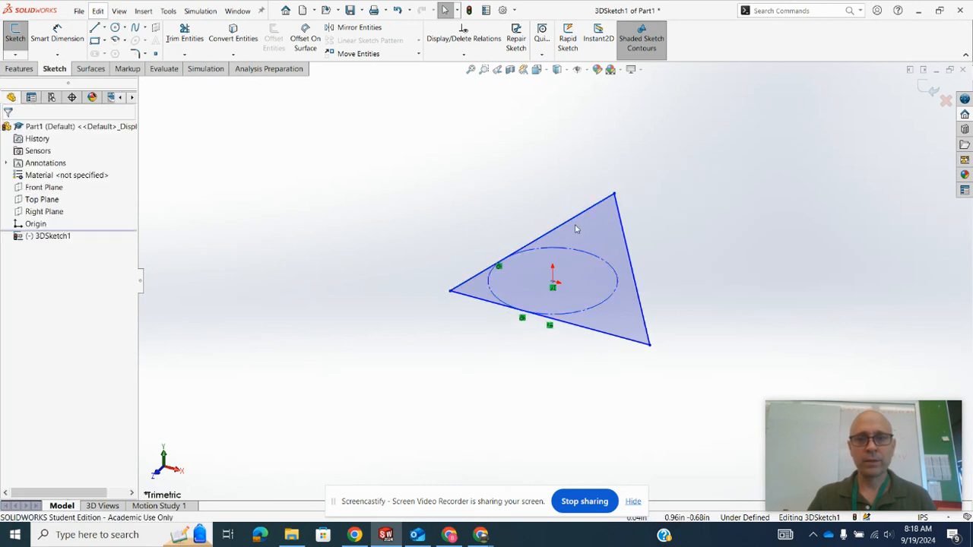
{"action": "left_click", "coordinate": [629, 257]}
{"action": "left_click", "coordinate": [605, 265], "text": "ctrl"}
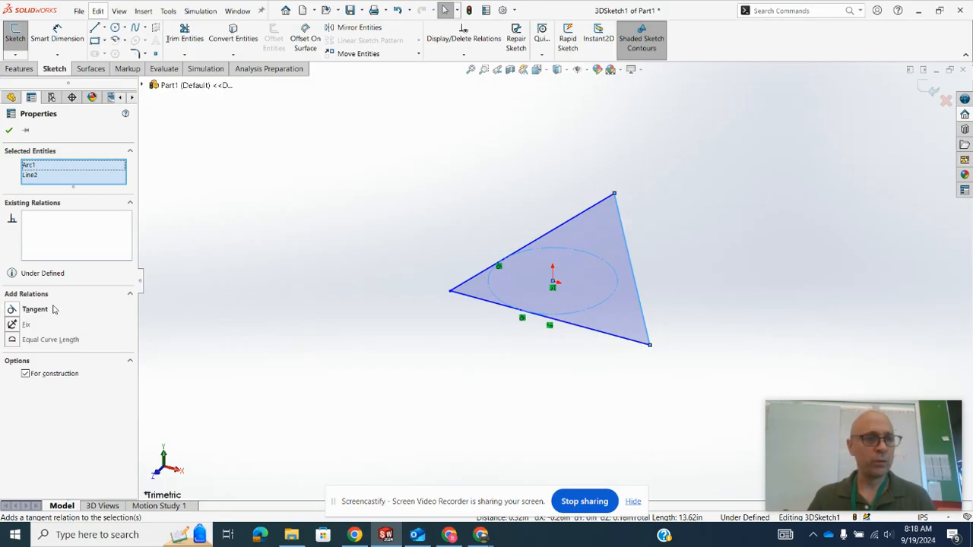
{"action": "left_click", "coordinate": [12, 309]}
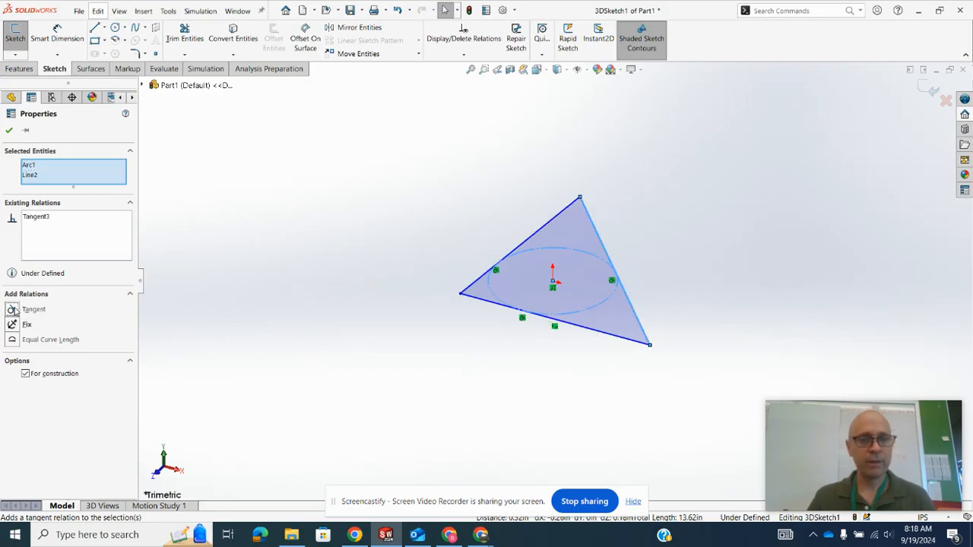
{"action": "left_click", "coordinate": [9, 129]}
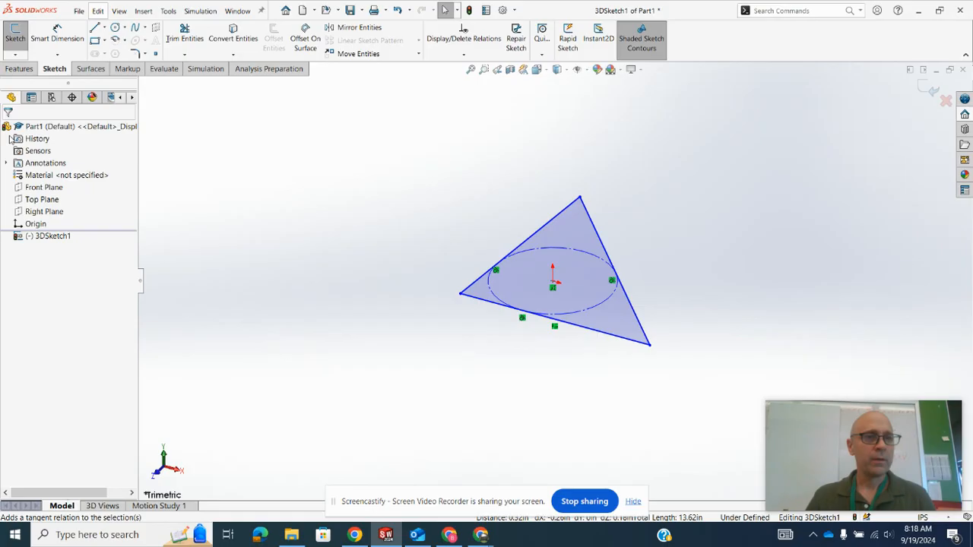
- Pull the triangle's left vertex outward and make all three sides equal in length
{"action": "left_click_drag", "start_coordinate": [460, 293], "coordinate": [419, 290]}
{"action": "left_click", "coordinate": [626, 348]}
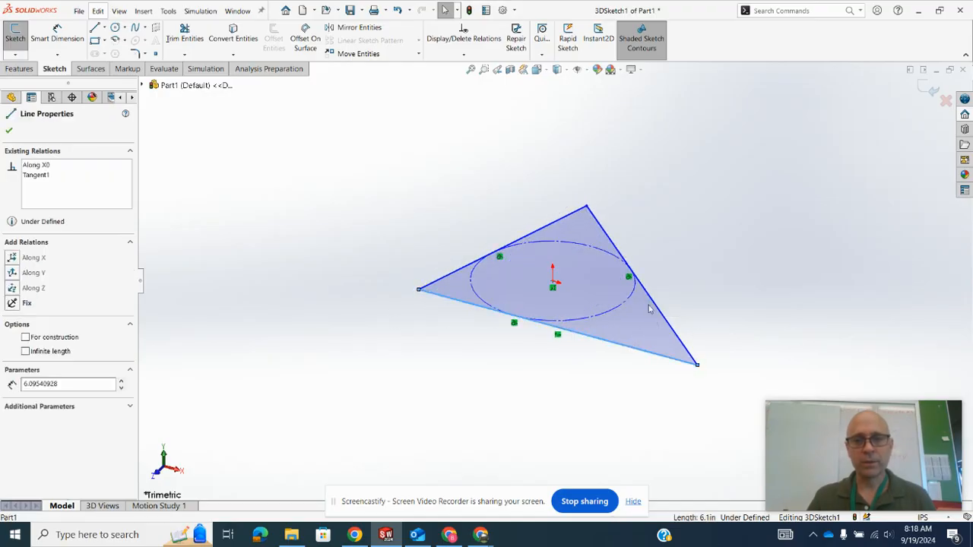
{"action": "left_click", "coordinate": [634, 276], "text": "ctrl"}
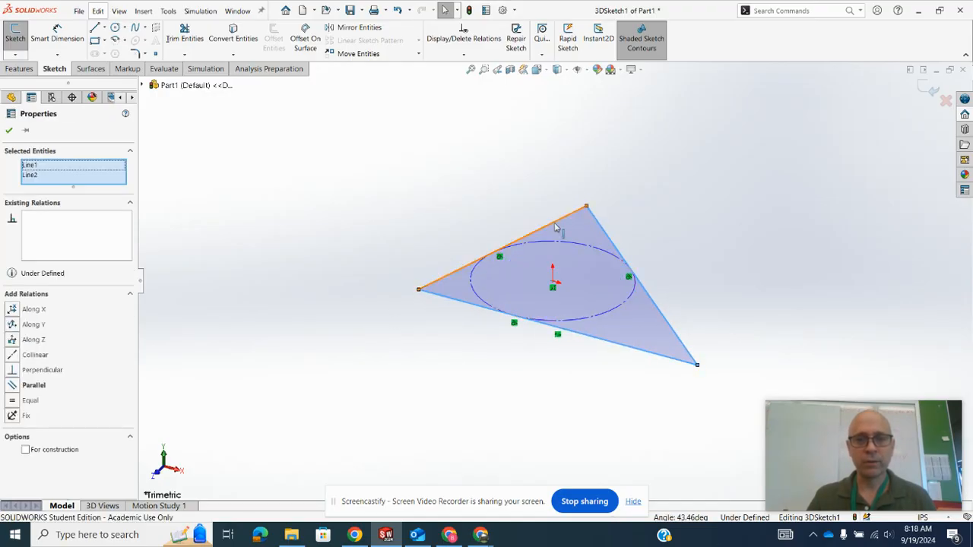
{"action": "left_click", "coordinate": [556, 227], "text": "ctrl"}
{"action": "left_click", "coordinate": [17, 395]}
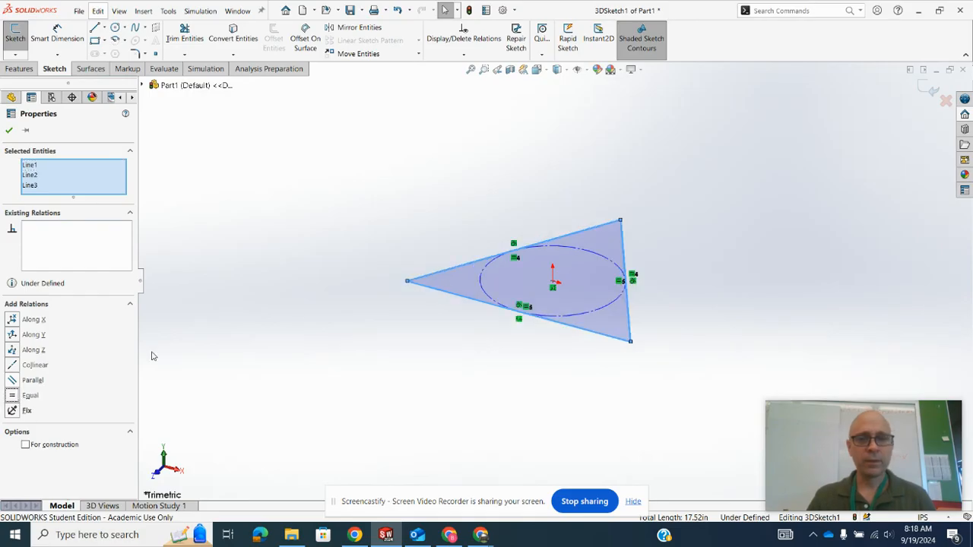
{"action": "left_click", "coordinate": [333, 310]}
- Move the triangle's left vertex inward and delete the Along X relation from the front side
{"action": "mouse_move", "coordinate": [407, 281]}
{"action": "left_mouse_down"}
{"action": "mouse_move", "coordinate": [410, 302]}
{"action": "mouse_move", "coordinate": [419, 282]}
{"action": "mouse_move", "coordinate": [409, 277]}
{"action": "mouse_move", "coordinate": [423, 282]}
{"action": "left_mouse_up"}
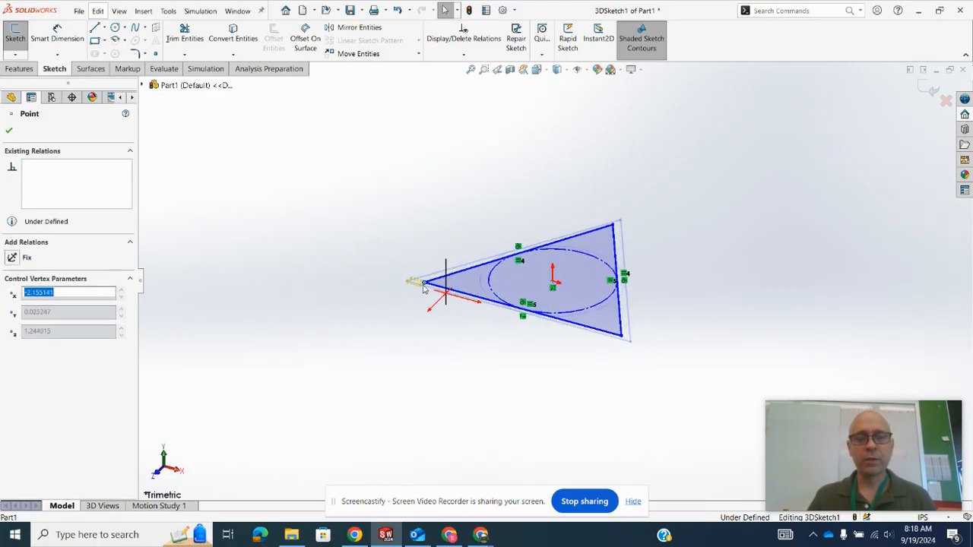
{"action": "left_click", "coordinate": [408, 306]}
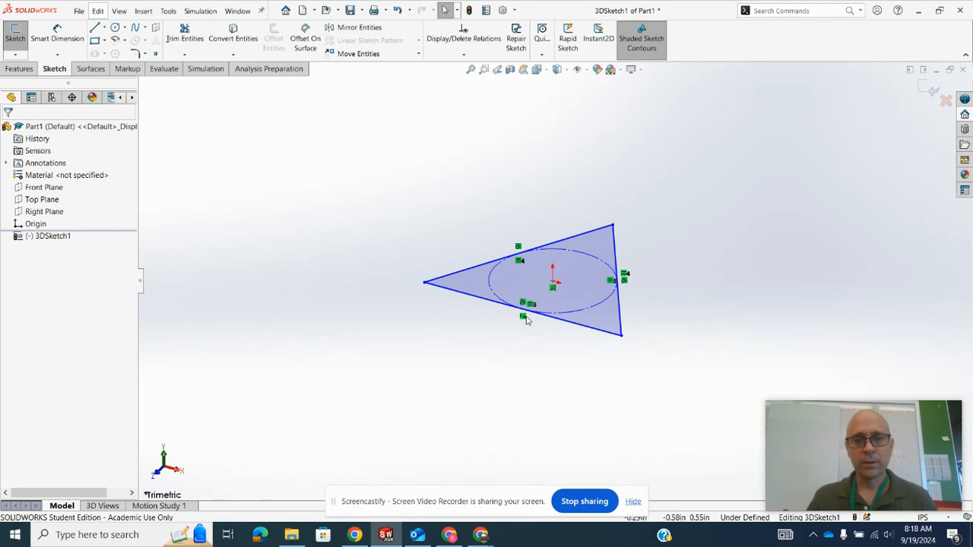
{"action": "middle_click_drag", "start_coordinate": [439, 355], "coordinate": [480, 375]}
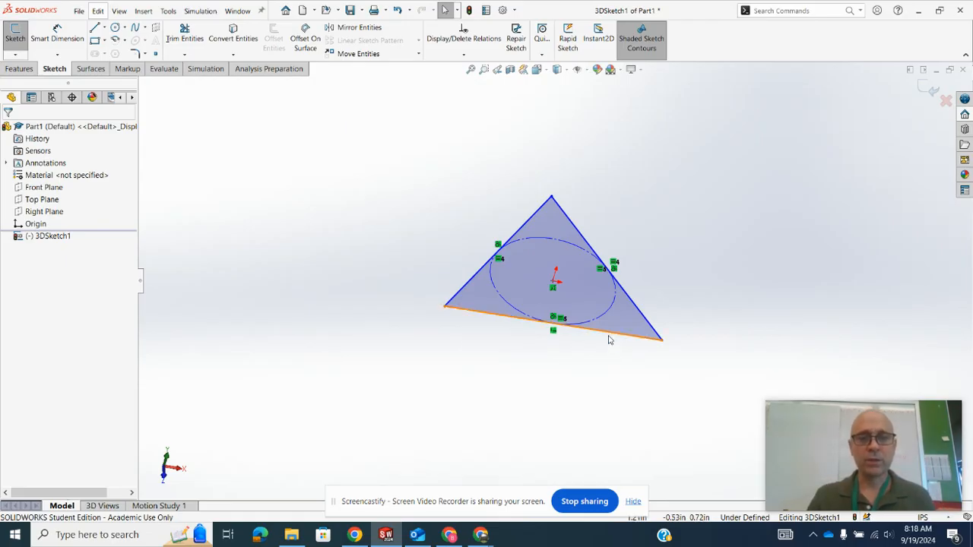
{"action": "left_click", "coordinate": [552, 333]}
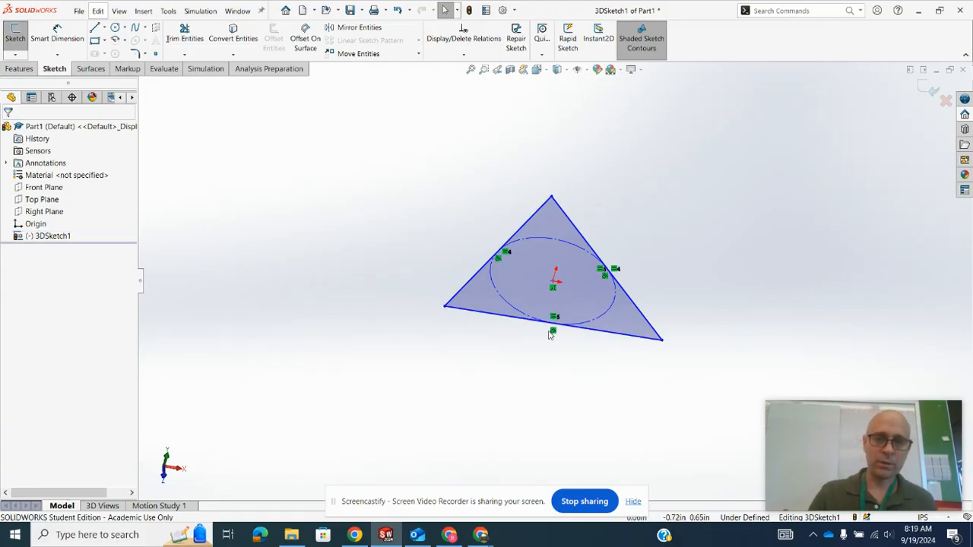
- Pull the triangle's right vertex inward to shrink the triangle
{"action": "left_click", "coordinate": [662, 341]}
{"action": "mouse_move", "coordinate": [651, 354]}
{"action": "left_mouse_down"}
{"action": "mouse_move", "coordinate": [662, 319]}
{"action": "mouse_move", "coordinate": [638, 353]}
{"action": "mouse_move", "coordinate": [648, 339]}
{"action": "left_mouse_up"}
{"action": "left_click", "coordinate": [615, 361]}
- Add an Along X relation to the triangle's front side
{"action": "left_click", "coordinate": [614, 334]}
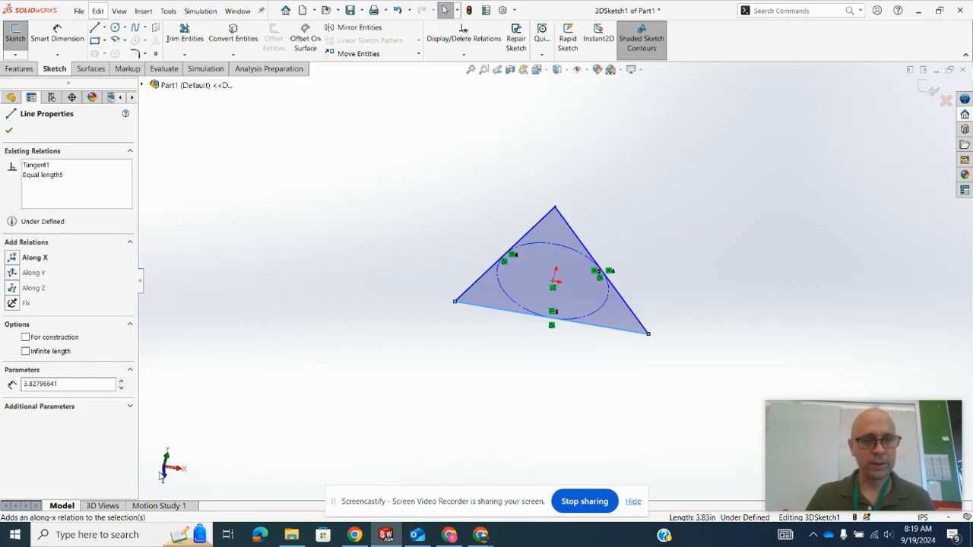
{"action": "mouse_move", "coordinate": [256, 462]}
{"action": "middle_mouse_down"}
{"action": "mouse_move", "coordinate": [232, 406]}
{"action": "mouse_move", "coordinate": [250, 393]}
{"action": "mouse_move", "coordinate": [252, 367]}
{"action": "mouse_move", "coordinate": [244, 441]}
{"action": "middle_mouse_up"}
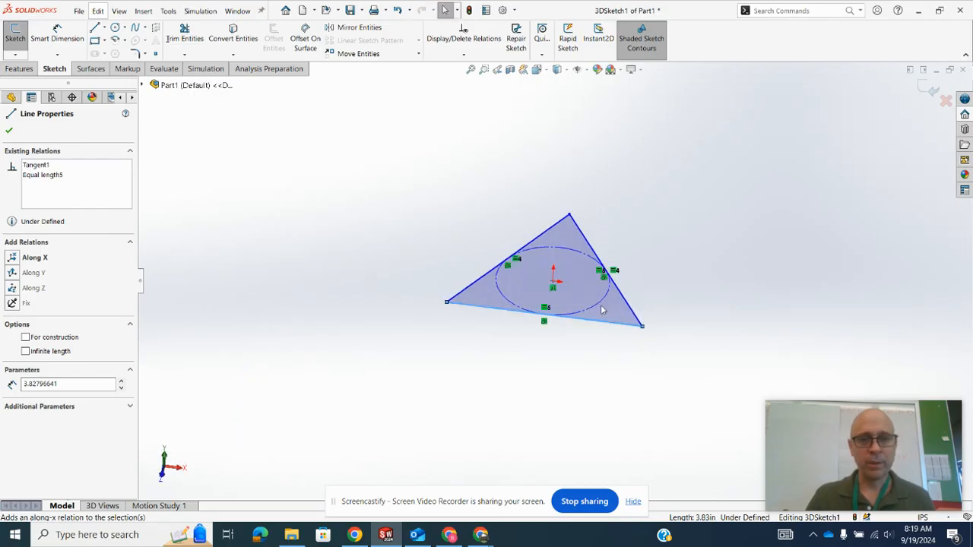
{"action": "left_click", "coordinate": [591, 342]}
{"action": "left_click", "coordinate": [609, 324]}
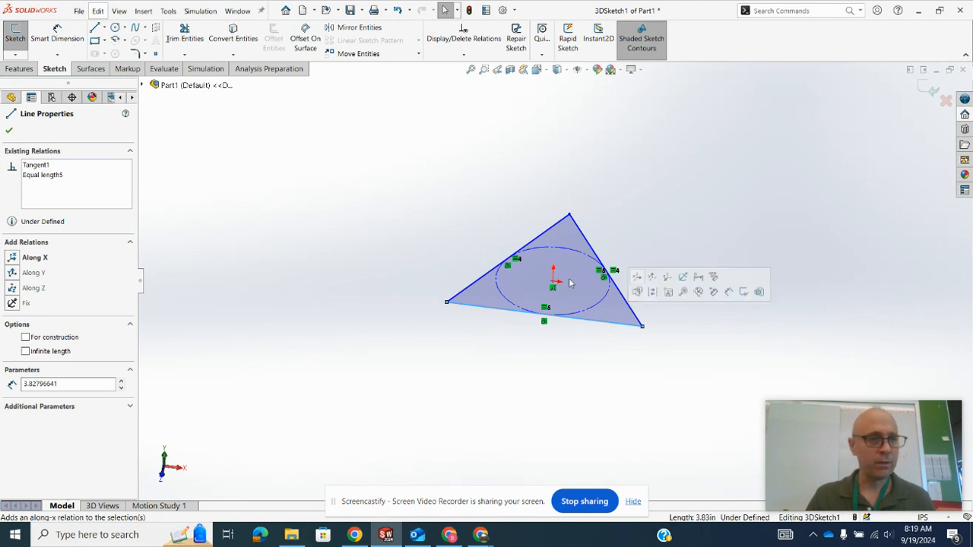
{"action": "left_click", "coordinate": [13, 258]}
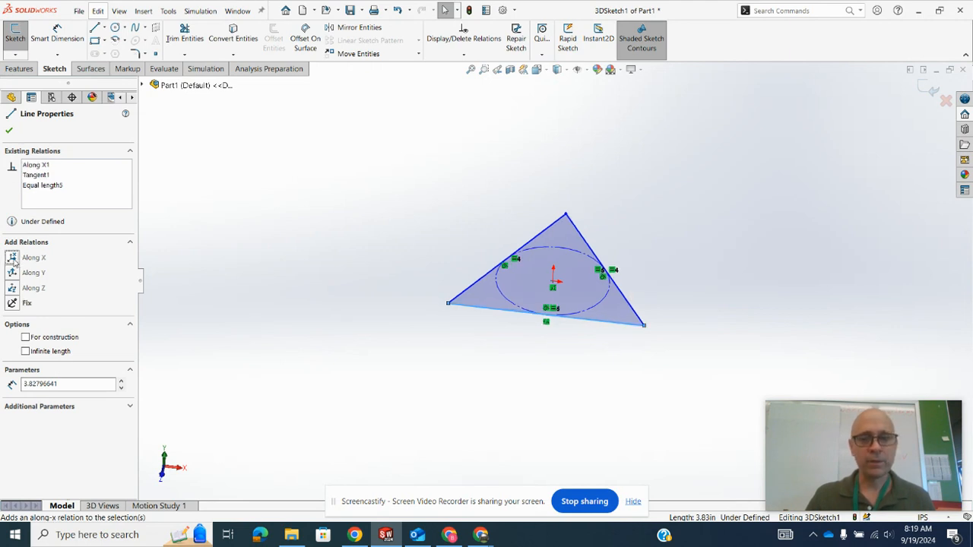
- Reposition the triangle's left vertex to about X -2.00, Y -0.04, Z 1.15 in
{"action": "left_click", "coordinate": [329, 274]}
{"action": "mouse_move", "coordinate": [448, 303]}
{"action": "left_mouse_down"}
{"action": "mouse_move", "coordinate": [447, 288]}
{"action": "mouse_move", "coordinate": [443, 307]}
{"action": "left_mouse_up"}
{"action": "middle_click_drag", "start_coordinate": [455, 365], "coordinate": [448, 348]}
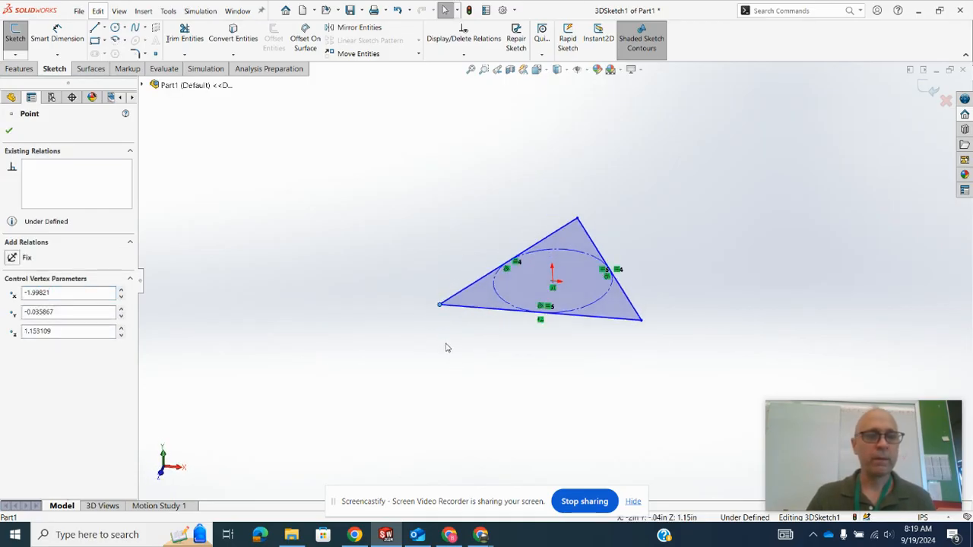
{"action": "left_click", "coordinate": [252, 286]}
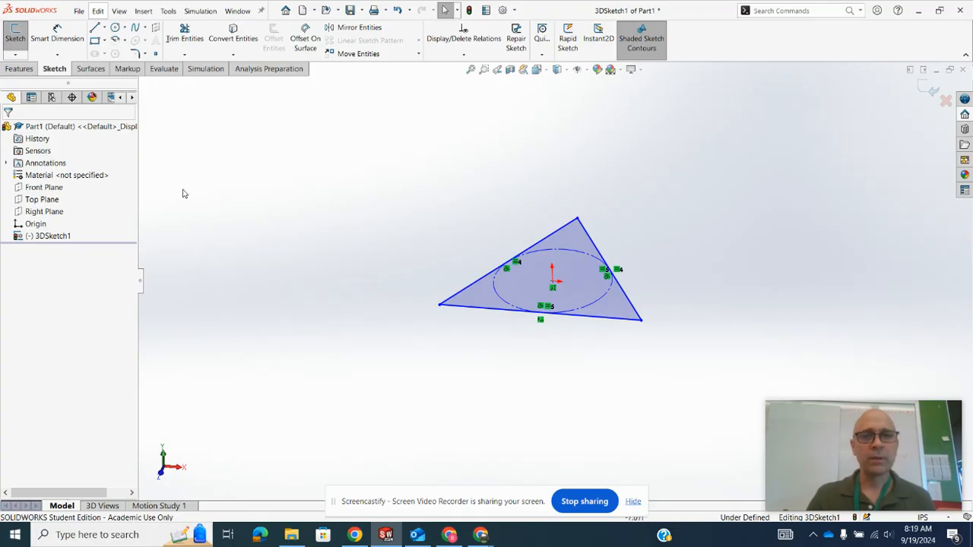
- Add an On Plane relation between the triangle's front side and the Top Plane, and nudge the left vertex slightly inward
{"action": "left_click", "coordinate": [464, 312]}
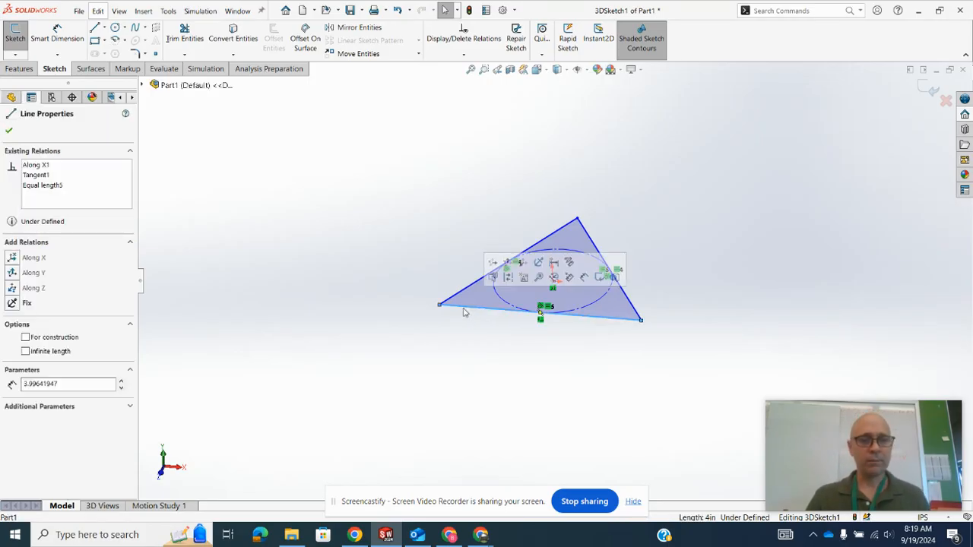
{"action": "left_click", "coordinate": [144, 88]}
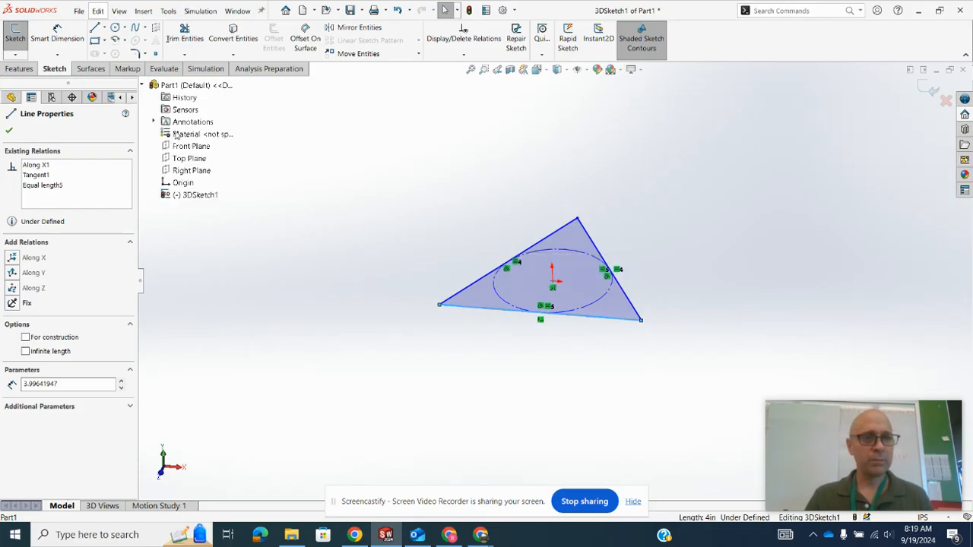
{"action": "left_click", "coordinate": [189, 159], "text": "ctrl"}
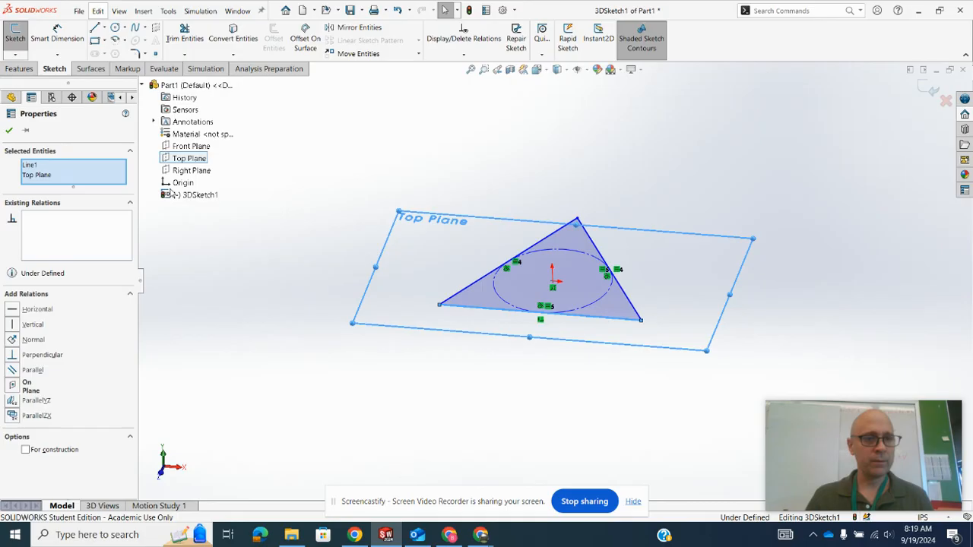
{"action": "left_click", "coordinate": [13, 386]}
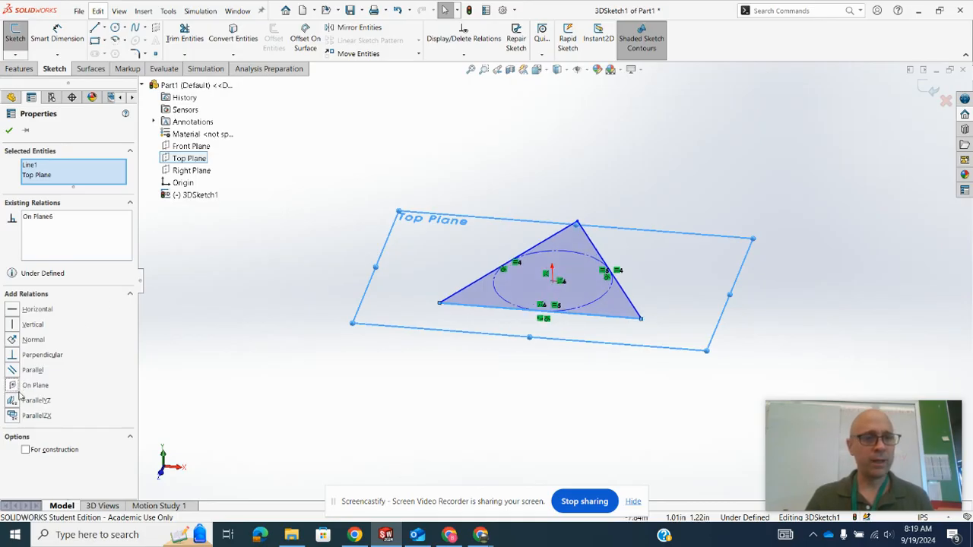
{"action": "left_click", "coordinate": [9, 130]}
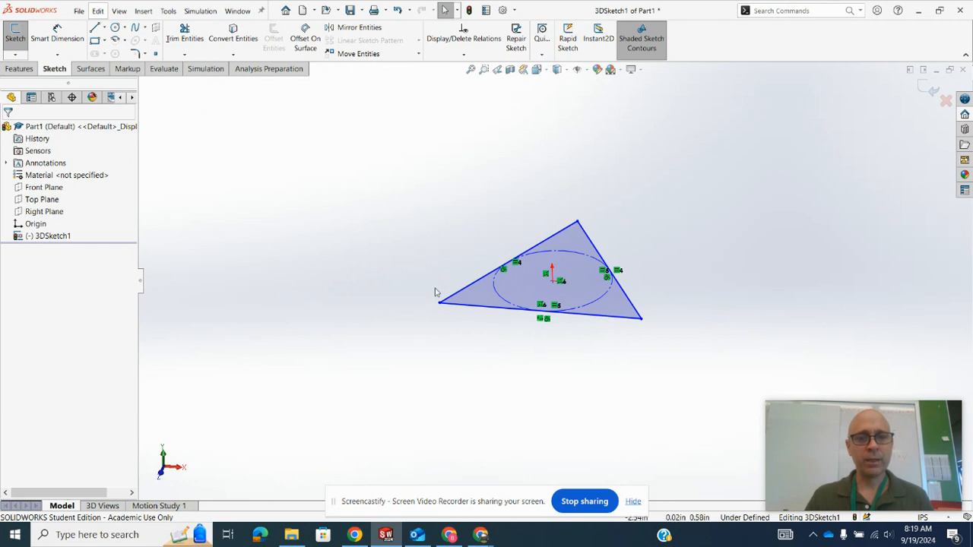
{"action": "mouse_move", "coordinate": [439, 302]}
{"action": "left_mouse_down"}
{"action": "mouse_move", "coordinate": [397, 314]}
{"action": "mouse_move", "coordinate": [459, 280]}
{"action": "mouse_move", "coordinate": [480, 292]}
{"action": "mouse_move", "coordinate": [442, 301]}
{"action": "left_mouse_up"}
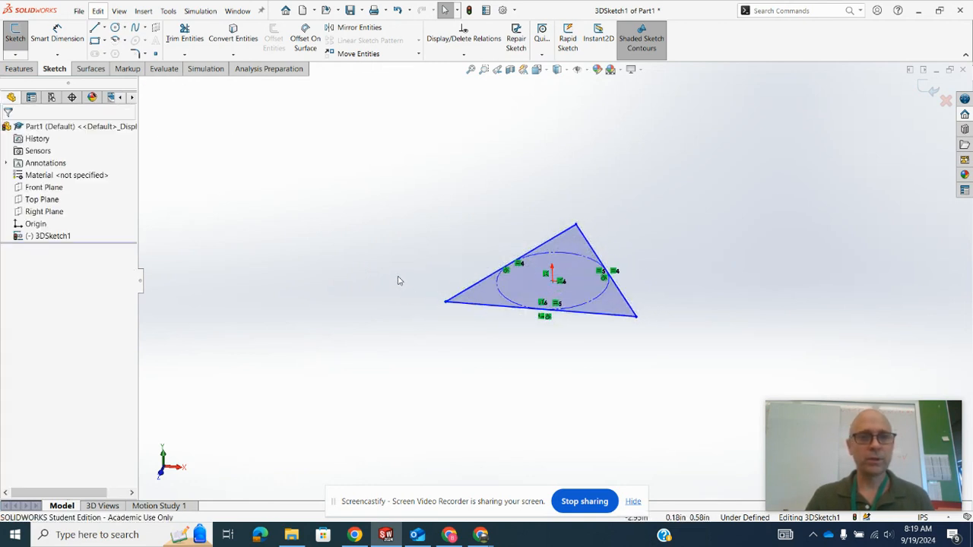
- Dimension the triangle's front side to 32 in
{"action": "left_click", "coordinate": [614, 313]}
{"action": "left_click", "coordinate": [522, 359]}
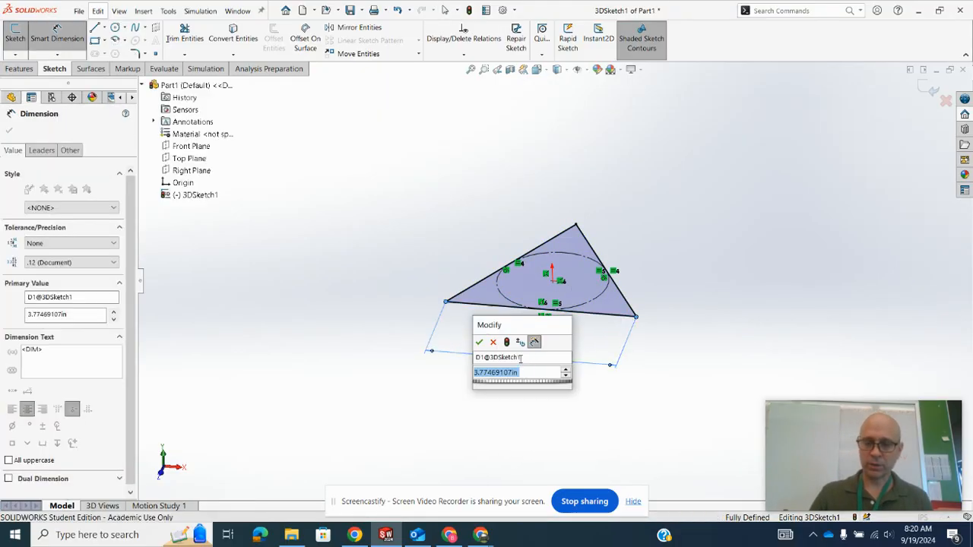
{"action": "type", "text": "32"}
{"action": "key", "text": "Return"}
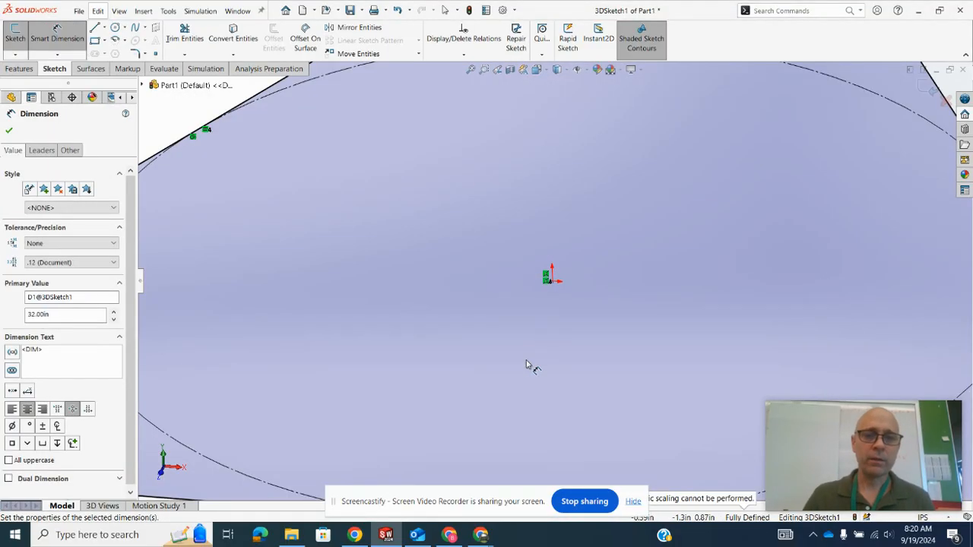
{"action": "scroll", "coordinate": [527, 364], "scroll_direction": "up", "scroll_amount": 9}
{"action": "left_click", "coordinate": [774, 210]}
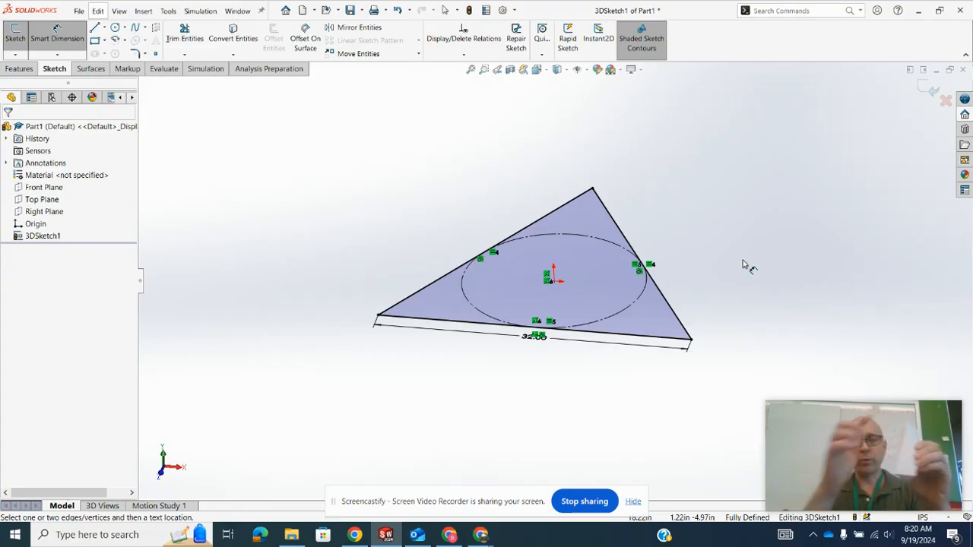
- Draw two lines about 54 in long in the XY plane, from the base's front-left vertex up to an apex and down to the front-right vertex
{"action": "scroll", "coordinate": [537, 262], "scroll_direction": "down", "scroll_amount": 2}
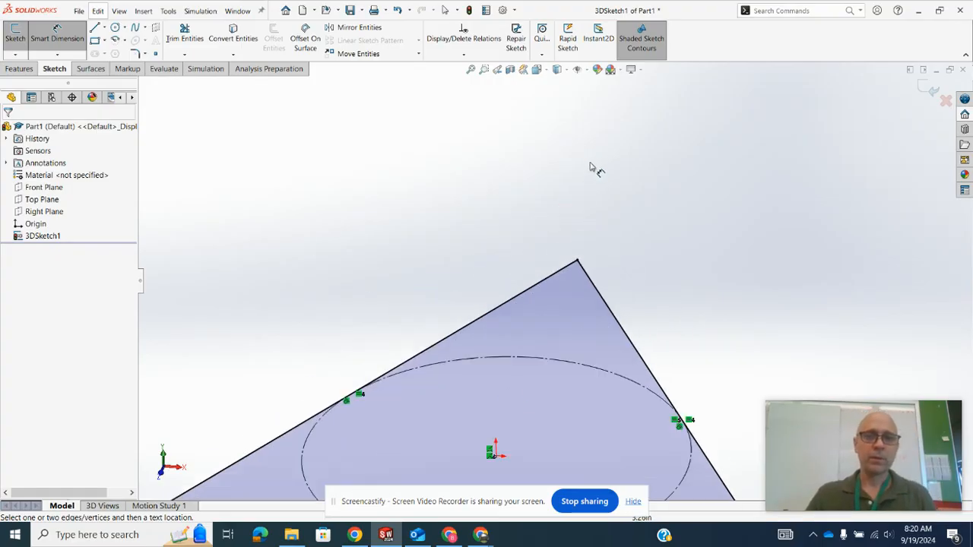
{"action": "scroll", "coordinate": [567, 232], "scroll_direction": "up", "scroll_amount": 4}
{"action": "left_click", "coordinate": [95, 27]}
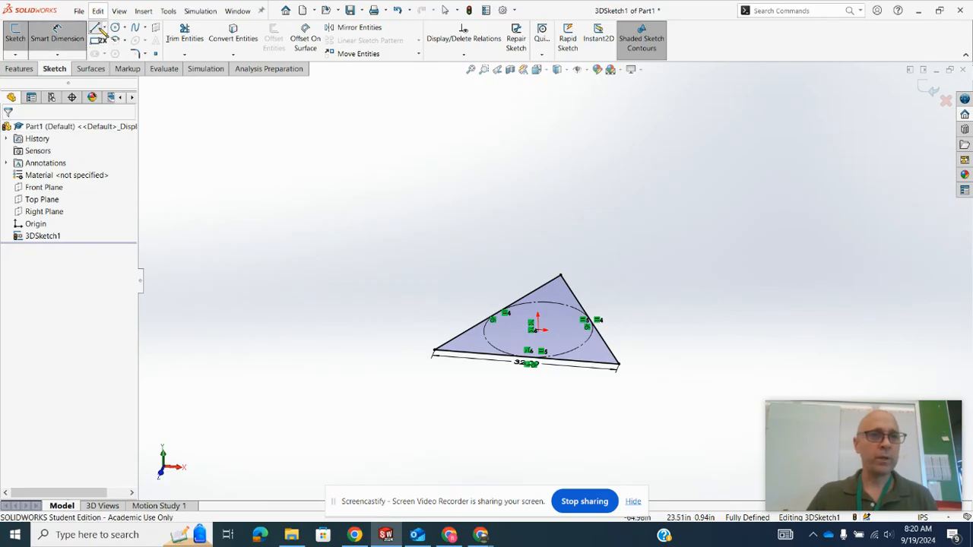
{"action": "left_click", "coordinate": [434, 352]}
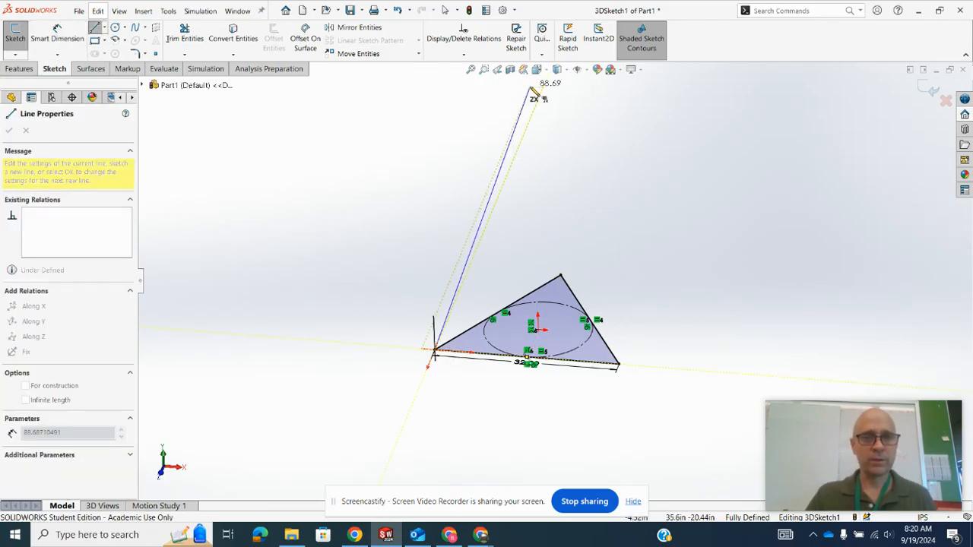
{"action": "middle_click_drag", "start_coordinate": [484, 210], "coordinate": [544, 263]}
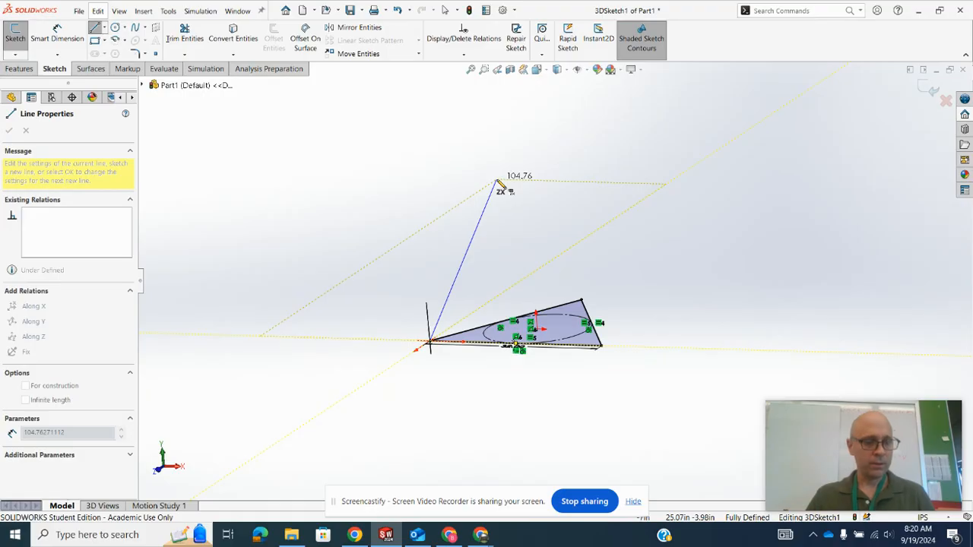
{"action": "key", "text": "Tab"}
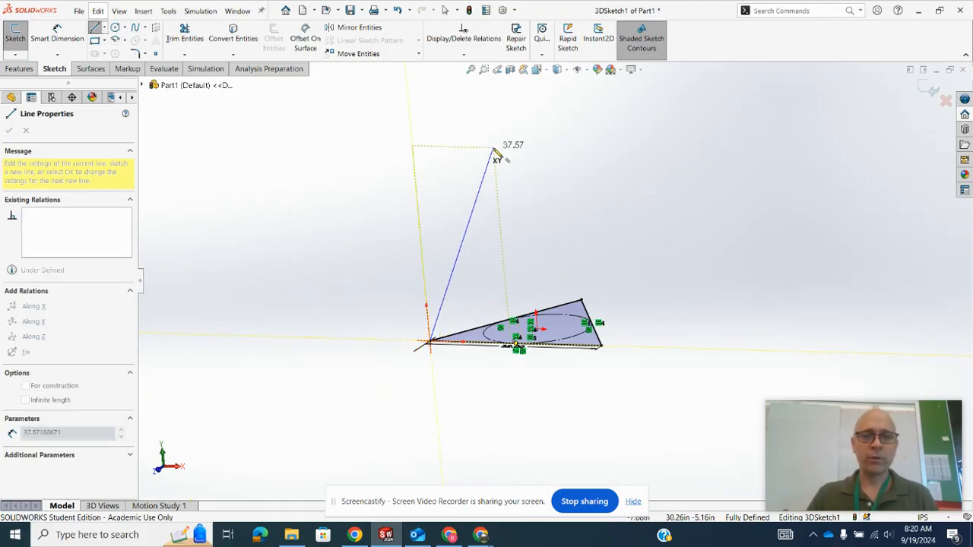
{"action": "scroll", "coordinate": [501, 156], "scroll_direction": "up", "scroll_amount": 3}
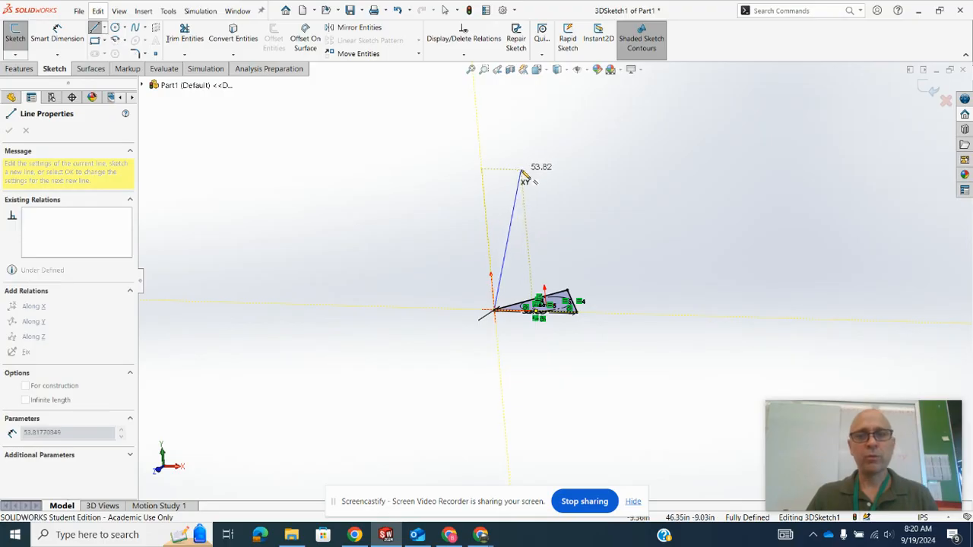
{"action": "left_click", "coordinate": [518, 169]}
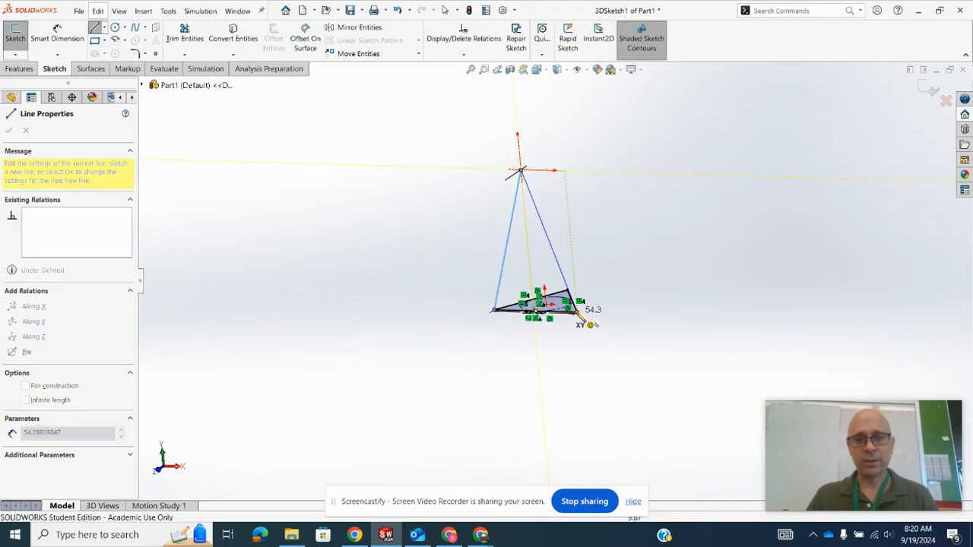
{"action": "left_click", "coordinate": [579, 313]}
- Draw two lines about 56 in long from the base's back vertex up to a second apex and down to the front-right vertex
{"action": "mouse_move", "coordinate": [636, 265]}
{"action": "middle_mouse_down"}
{"action": "mouse_move", "coordinate": [586, 231]}
{"action": "mouse_move", "coordinate": [573, 270]}
{"action": "middle_mouse_up"}
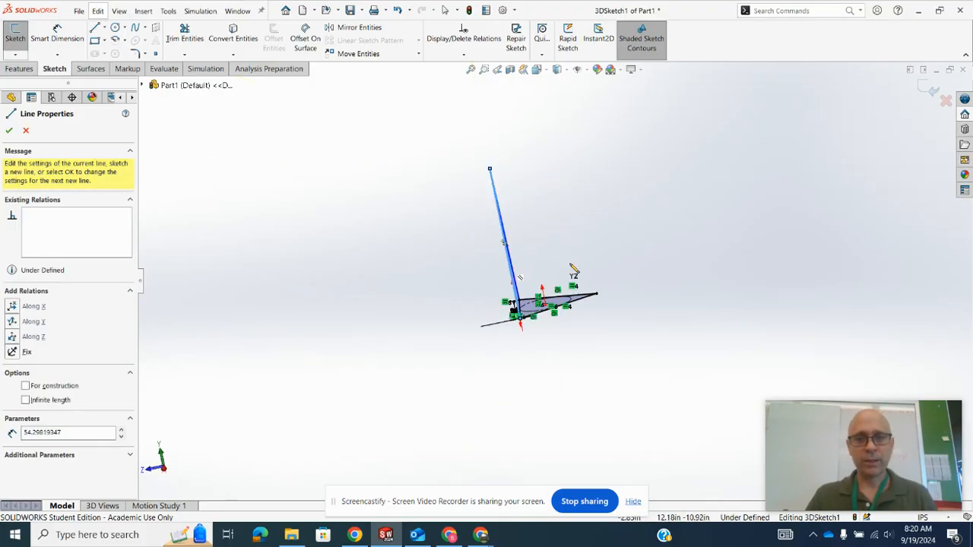
{"action": "left_click", "coordinate": [597, 296]}
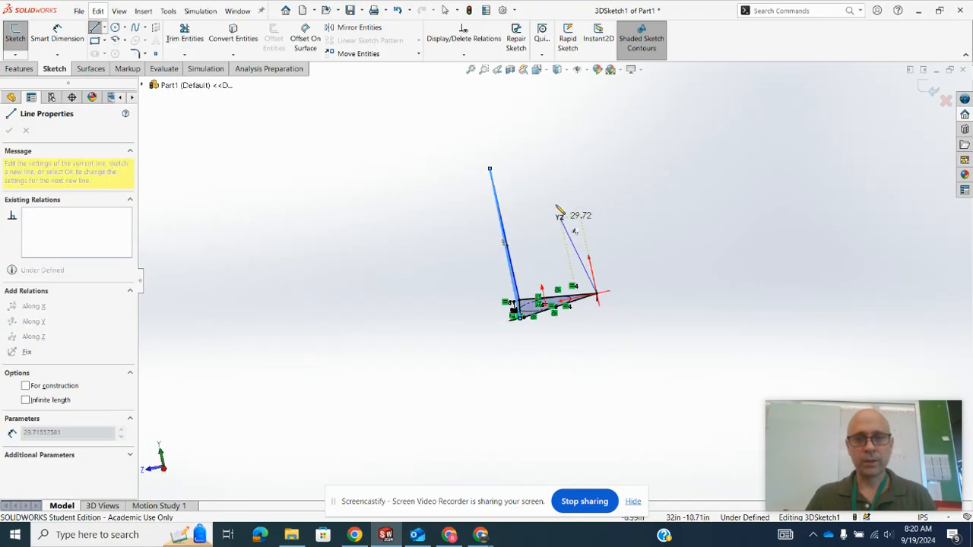
{"action": "left_click", "coordinate": [529, 156]}
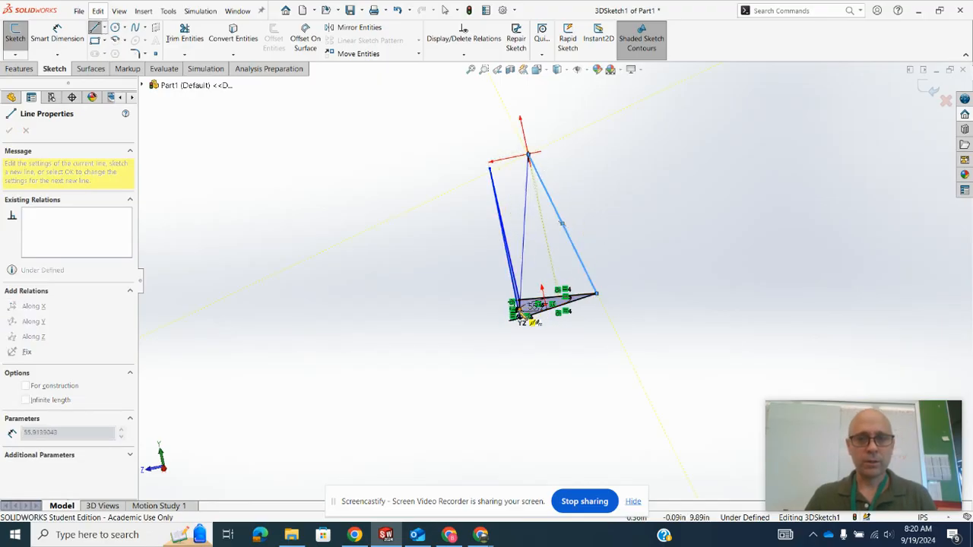
{"action": "left_click", "coordinate": [519, 320]}
- Draw two lines from the back vertex up to a third apex and down to the front-left vertex, the latter about 68 in long
{"action": "mouse_move", "coordinate": [521, 326]}
{"action": "middle_mouse_down"}
{"action": "mouse_move", "coordinate": [451, 324]}
{"action": "mouse_move", "coordinate": [518, 336]}
{"action": "middle_mouse_up"}
{"action": "left_click", "coordinate": [517, 324]}
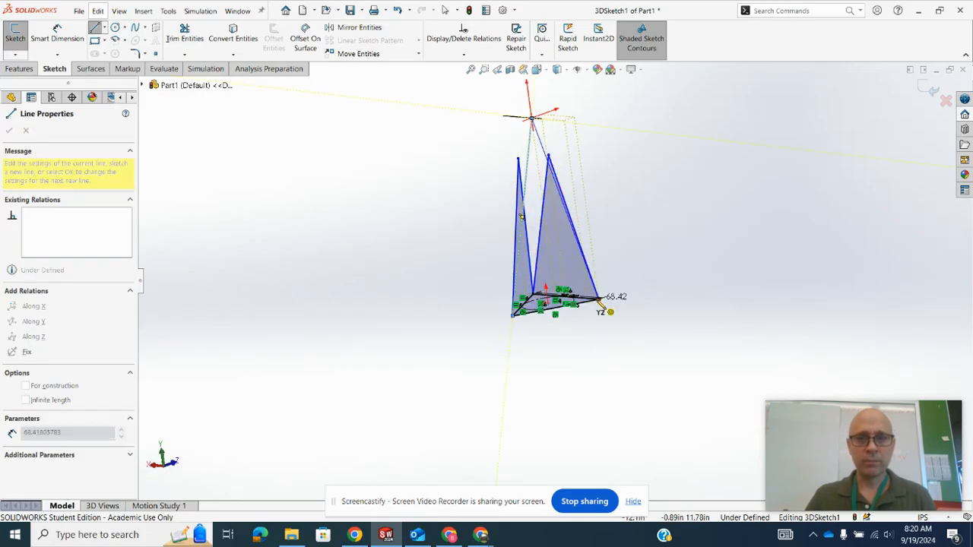
{"action": "left_click", "coordinate": [601, 301]}
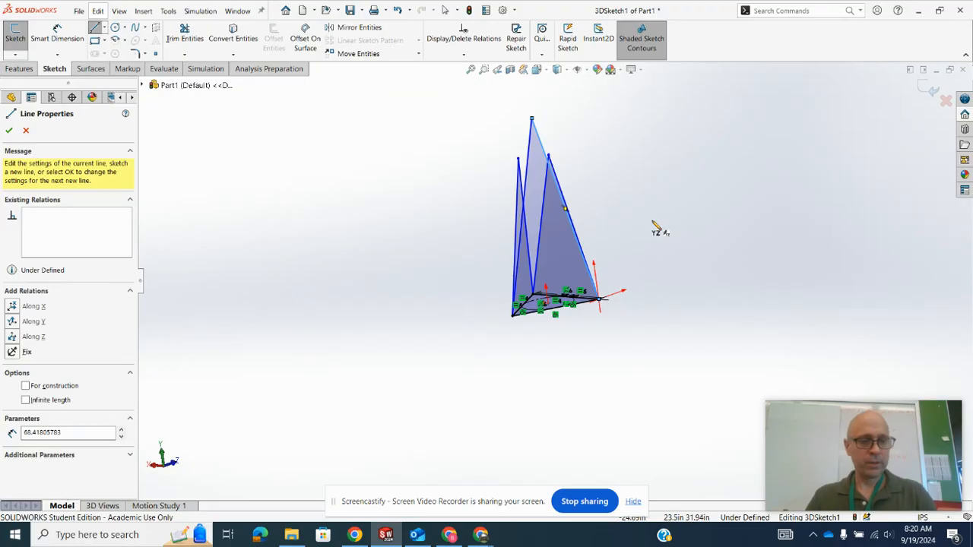
{"action": "key", "text": "Escape"}
- Reposition the third apex, over the base's back-left side, to about X -10.73, Y 55.22, Z -8.35 in
{"action": "mouse_move", "coordinate": [647, 222]}
{"action": "middle_mouse_down"}
{"action": "mouse_move", "coordinate": [647, 211]}
{"action": "mouse_move", "coordinate": [671, 326]}
{"action": "mouse_move", "coordinate": [666, 232]}
{"action": "mouse_move", "coordinate": [638, 183]}
{"action": "middle_mouse_up"}
{"action": "left_click", "coordinate": [621, 164]}
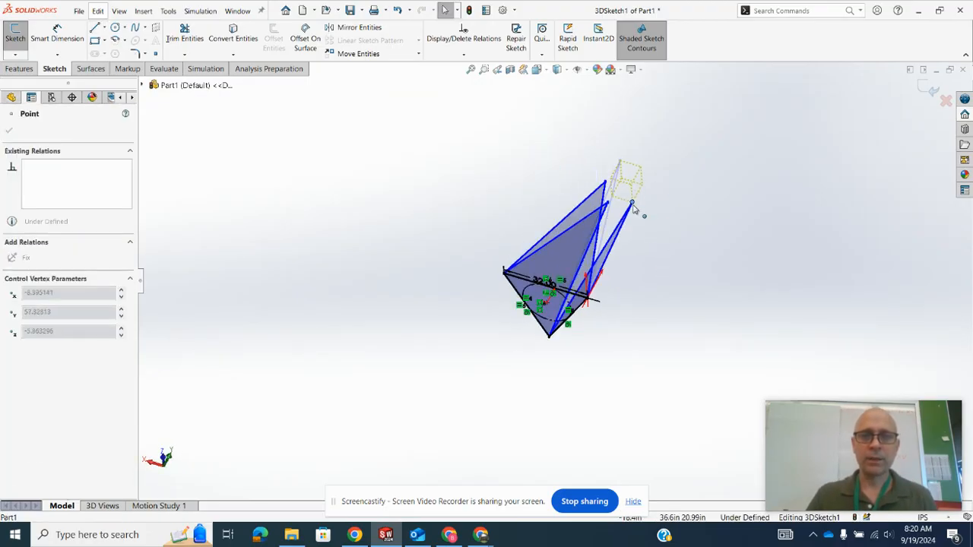
{"action": "mouse_move", "coordinate": [643, 217]}
{"action": "middle_mouse_down"}
{"action": "mouse_move", "coordinate": [679, 238]}
{"action": "mouse_move", "coordinate": [638, 309]}
{"action": "mouse_move", "coordinate": [639, 352]}
{"action": "middle_mouse_up"}
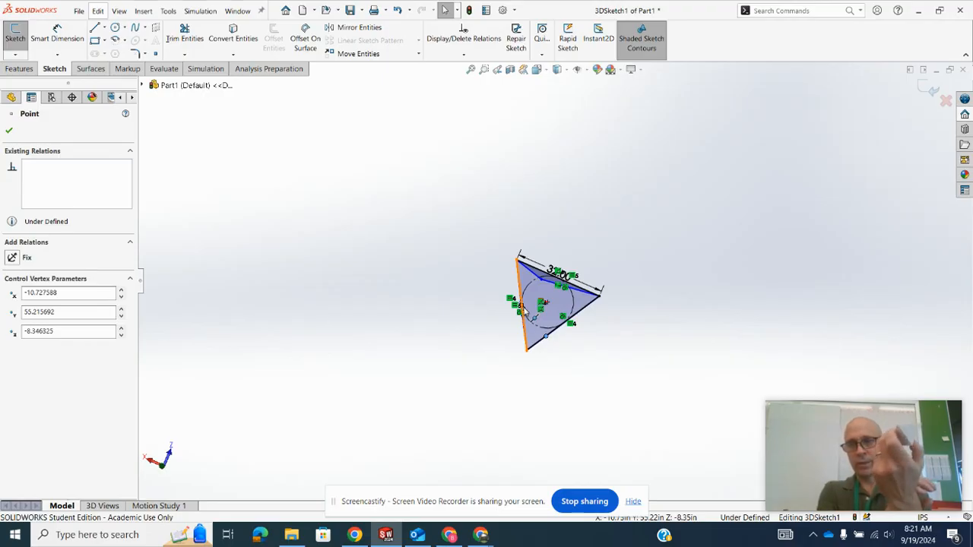
{"action": "mouse_move", "coordinate": [714, 261]}
{"action": "middle_mouse_down"}
{"action": "mouse_move", "coordinate": [679, 243]}
{"action": "mouse_move", "coordinate": [704, 177]}
{"action": "mouse_move", "coordinate": [685, 309]}
{"action": "mouse_move", "coordinate": [707, 289]}
{"action": "mouse_move", "coordinate": [703, 257]}
{"action": "middle_mouse_up"}
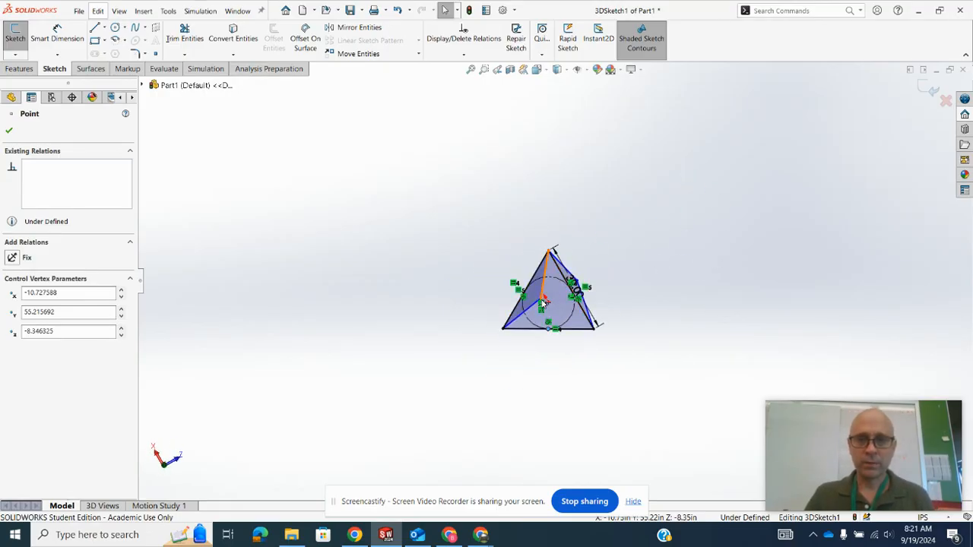
- Shift the apex over the base's back-right side closer to the front-right corner
{"action": "left_click", "coordinate": [473, 285]}
{"action": "scroll", "coordinate": [539, 302], "scroll_direction": "down", "scroll_amount": 3}
{"action": "scroll", "coordinate": [553, 294], "scroll_direction": "up", "scroll_amount": 2}
{"action": "scroll", "coordinate": [555, 287], "scroll_direction": "down", "scroll_amount": 4}
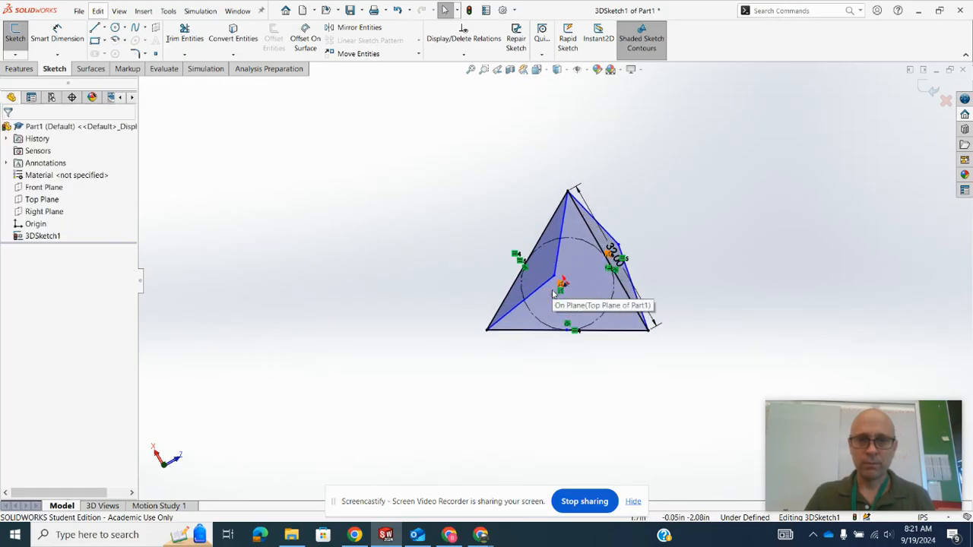
{"action": "left_click_drag", "start_coordinate": [556, 273], "coordinate": [549, 243]}
{"action": "mouse_move", "coordinate": [415, 261]}
{"action": "middle_mouse_down"}
{"action": "mouse_move", "coordinate": [446, 231]}
{"action": "mouse_move", "coordinate": [434, 274]}
{"action": "mouse_move", "coordinate": [402, 267]}
{"action": "middle_mouse_up"}
{"action": "left_click", "coordinate": [399, 264]}
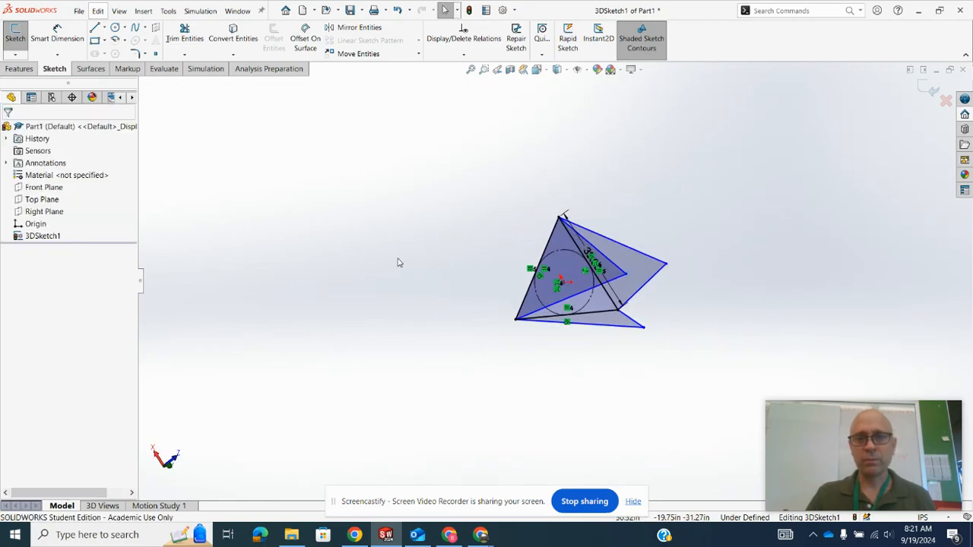
- Connect the three apexes with three lines to form a closed upper triangle
{"action": "left_click", "coordinate": [94, 28]}
{"action": "left_click", "coordinate": [625, 274]}
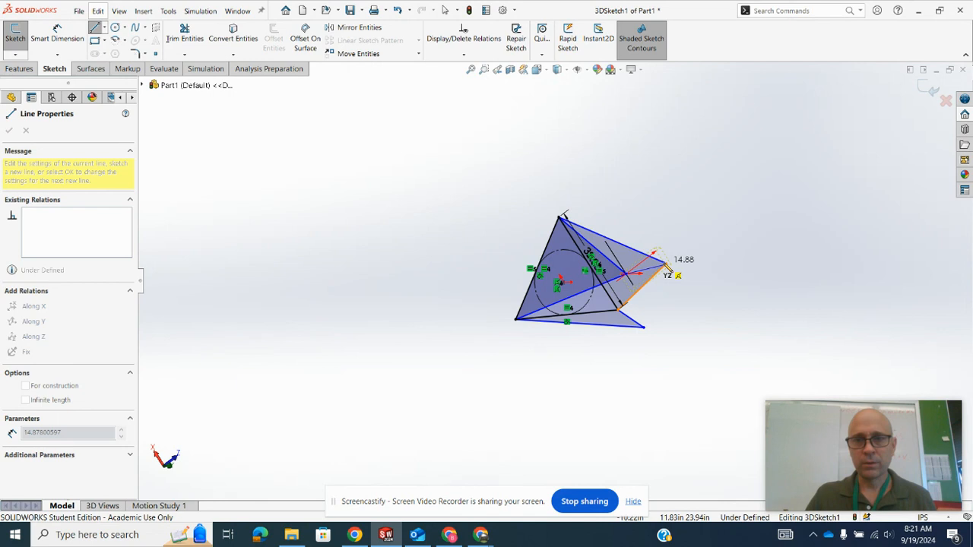
{"action": "left_click", "coordinate": [666, 264]}
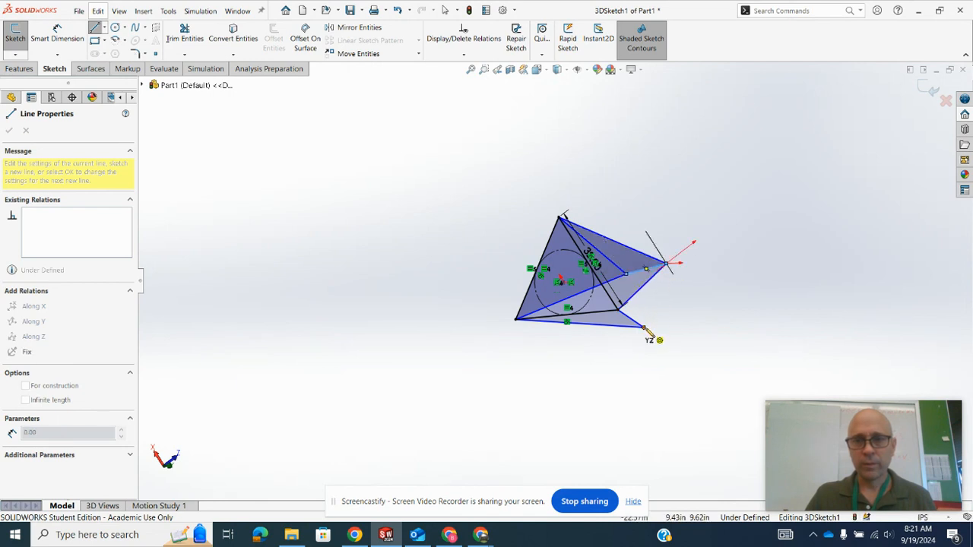
{"action": "left_click", "coordinate": [626, 301]}
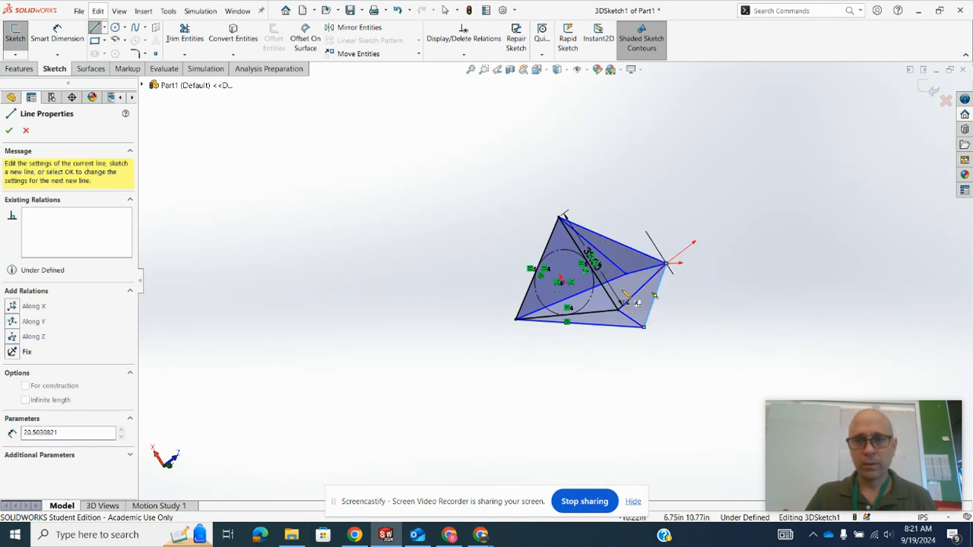
{"action": "left_click", "coordinate": [627, 278]}
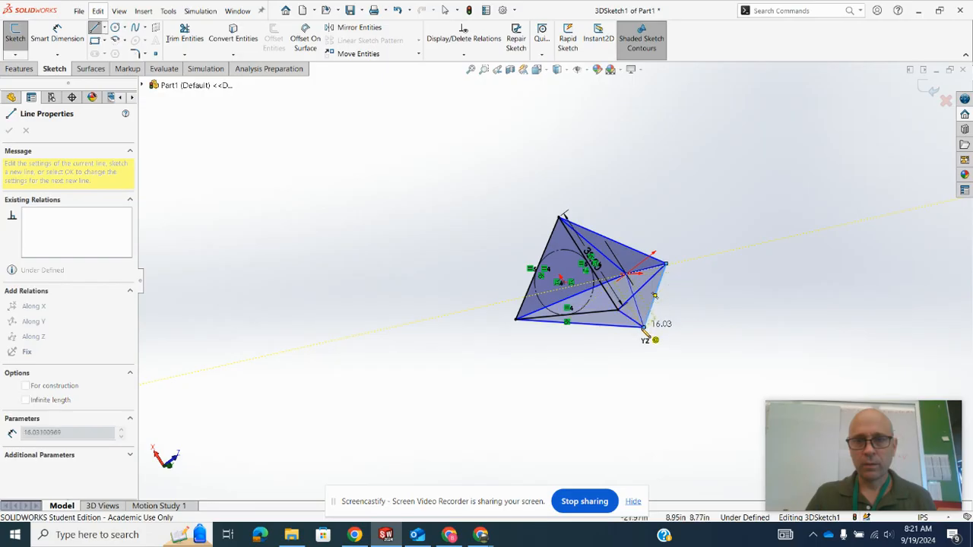
{"action": "mouse_move", "coordinate": [738, 315]}
{"action": "middle_mouse_down"}
{"action": "mouse_move", "coordinate": [745, 260]}
{"action": "mouse_move", "coordinate": [723, 220]}
{"action": "mouse_move", "coordinate": [726, 237]}
{"action": "middle_mouse_up"}
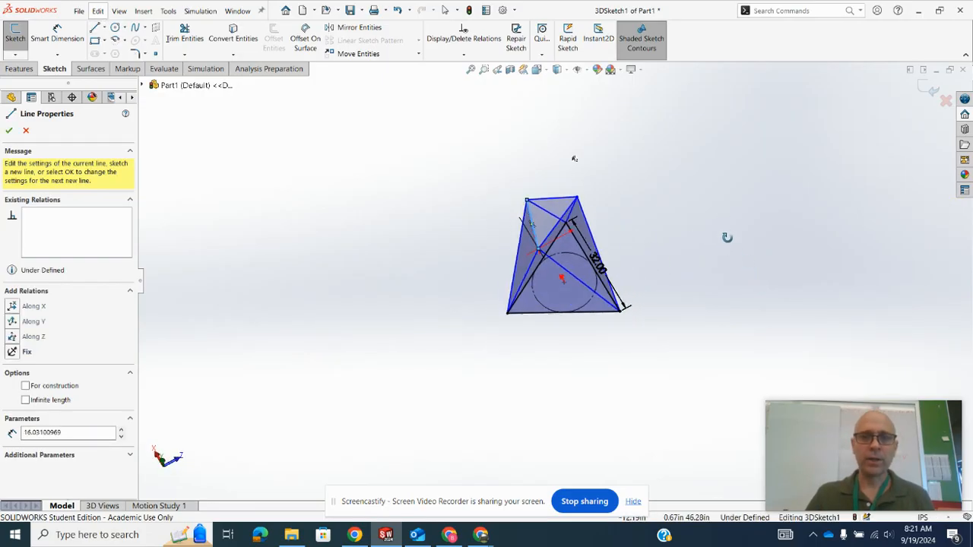
{"action": "left_click", "coordinate": [9, 132]}
{"action": "left_click", "coordinate": [9, 133]}
{"action": "middle_click_drag", "start_coordinate": [369, 221], "coordinate": [381, 185]}
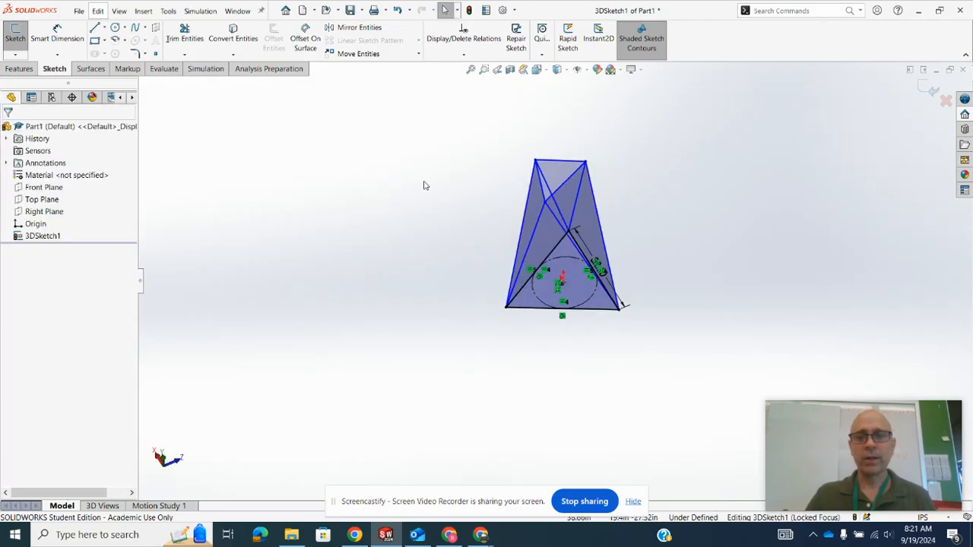
{"action": "left_click", "coordinate": [541, 190]}
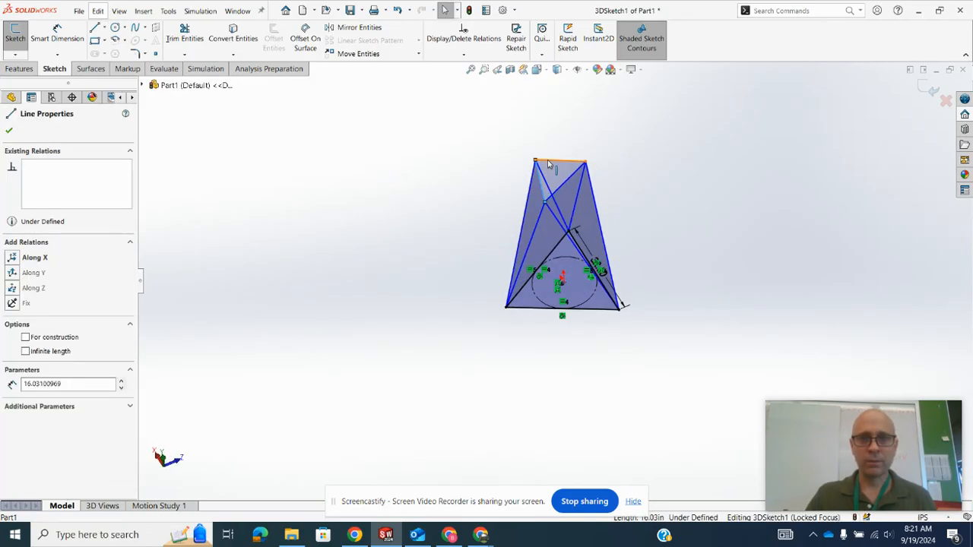
{"action": "left_click", "coordinate": [548, 163], "text": "ctrl"}
{"action": "left_click", "coordinate": [573, 176], "text": "ctrl"}
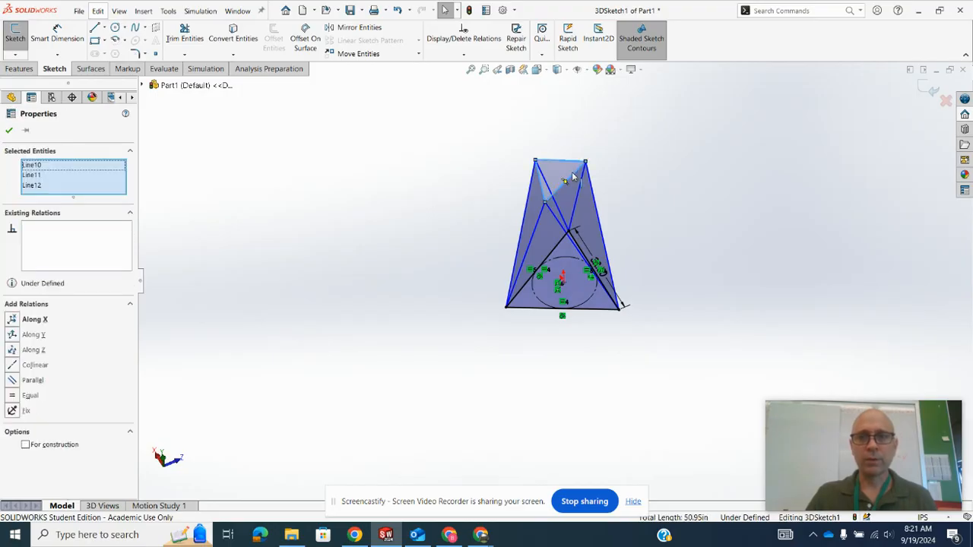
{"action": "mouse_move", "coordinate": [673, 278]}
{"action": "middle_mouse_down"}
{"action": "mouse_move", "coordinate": [646, 311]}
{"action": "mouse_move", "coordinate": [603, 305]}
{"action": "middle_mouse_up"}
{"action": "left_click", "coordinate": [607, 308], "text": "ctrl"}
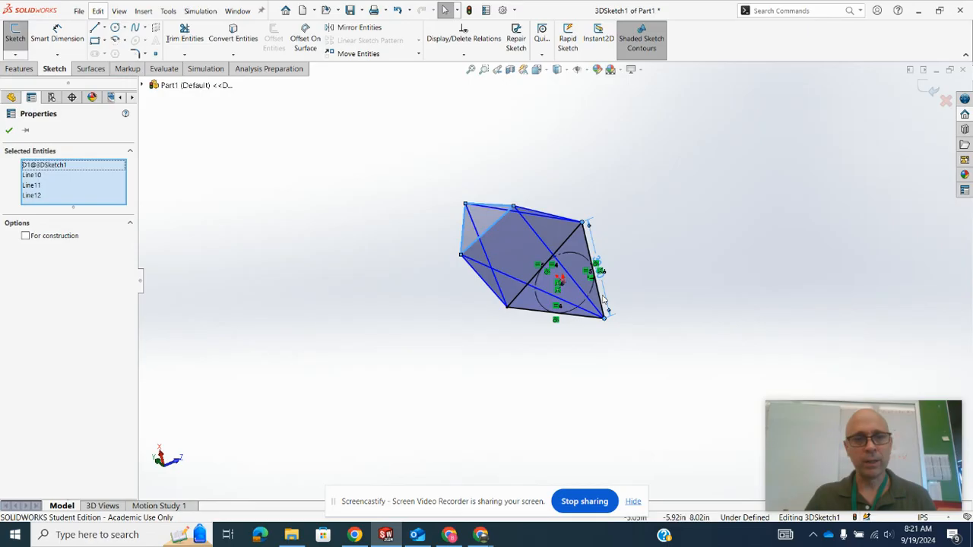
{"action": "left_click", "coordinate": [90, 167]}
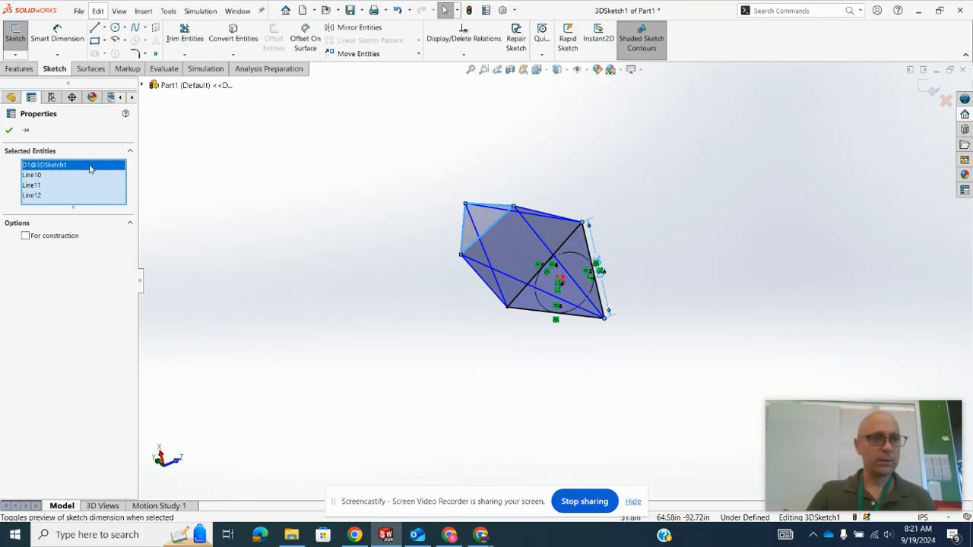
{"action": "key", "text": "Delete"}
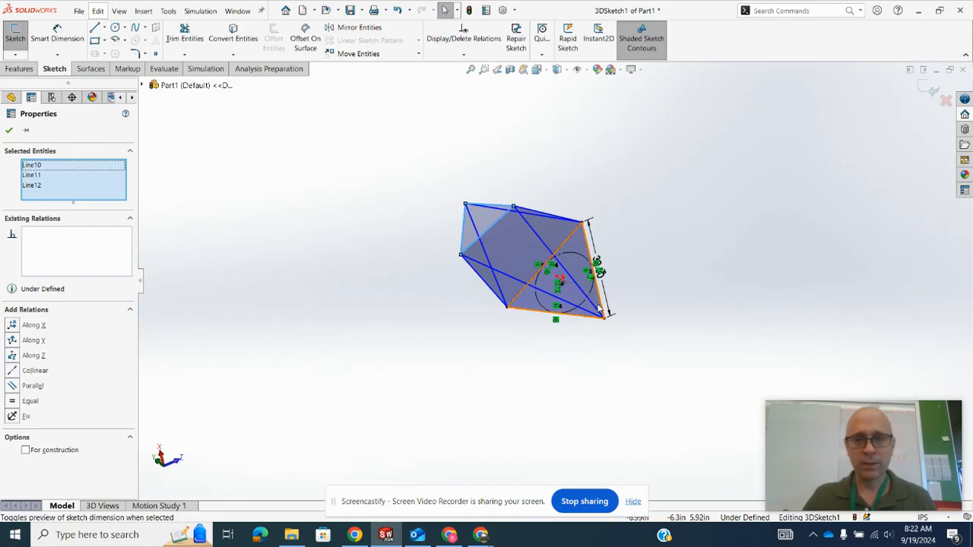
{"action": "scroll", "coordinate": [586, 289], "scroll_direction": "down", "scroll_amount": 2}
{"action": "left_click", "coordinate": [582, 288], "text": "ctrl"}
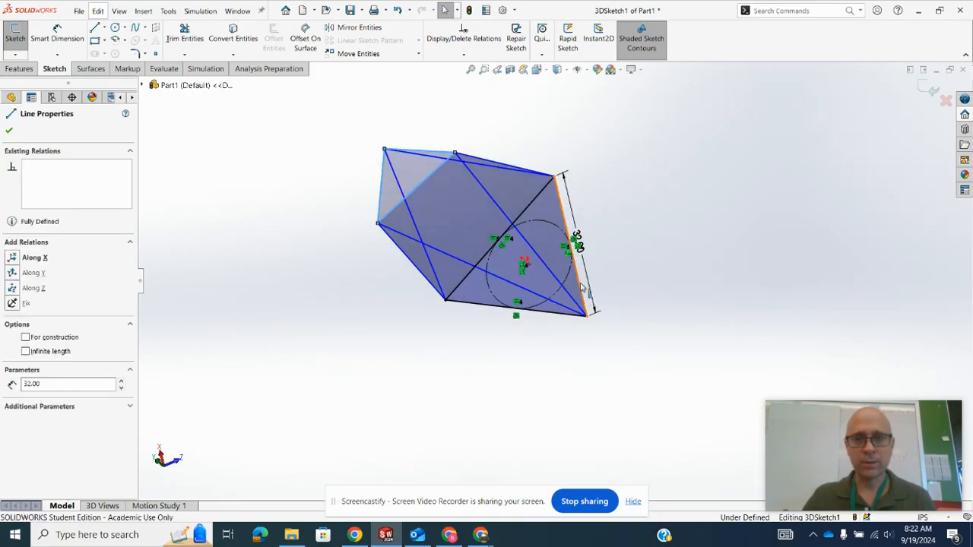
{"action": "left_click", "coordinate": [667, 204]}
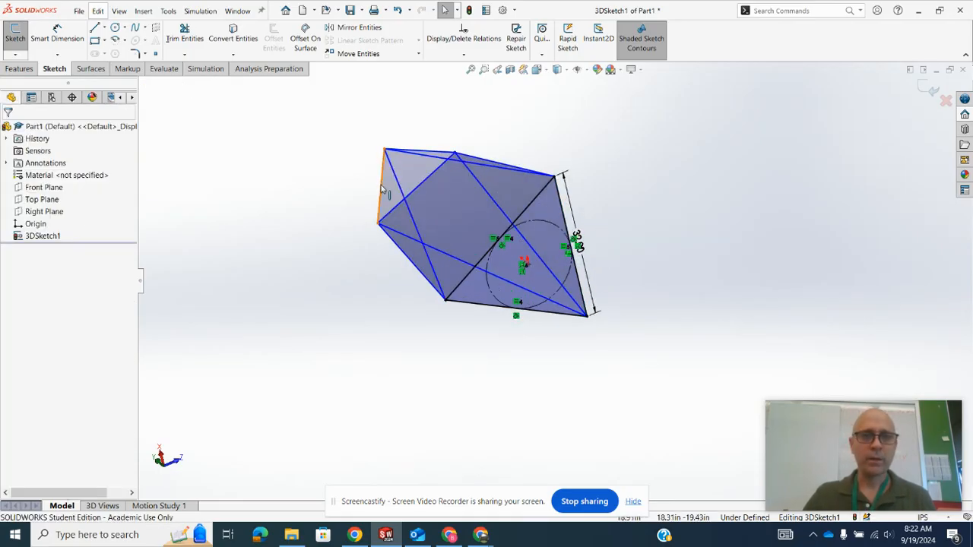
- Apply an Equal relation to the upper triangle's three lines and one side of the base triangle
{"action": "left_click", "coordinate": [383, 190]}
{"action": "left_click", "coordinate": [388, 215], "text": "ctrl"}
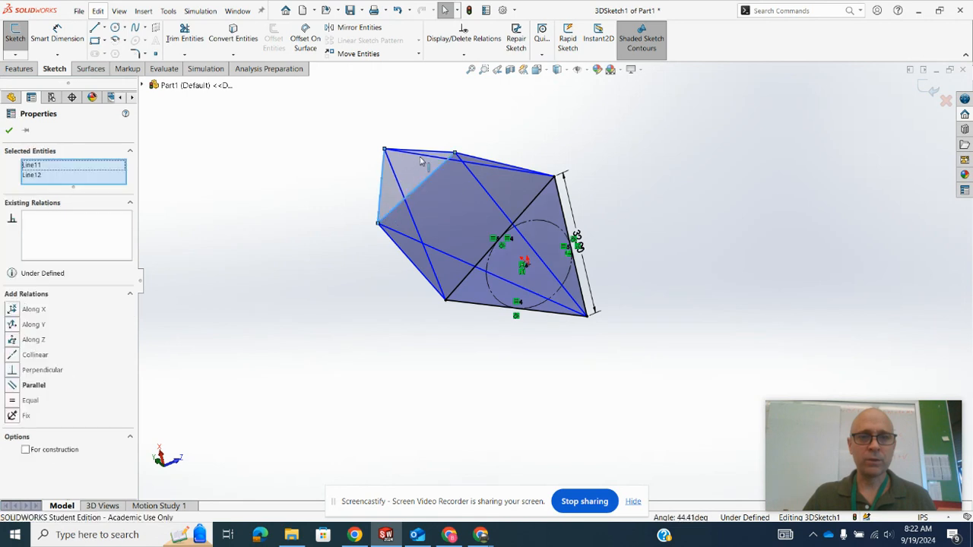
{"action": "left_click", "coordinate": [434, 155], "text": "ctrl"}
{"action": "mouse_move", "coordinate": [747, 232]}
{"action": "middle_mouse_down"}
{"action": "mouse_move", "coordinate": [755, 220]}
{"action": "mouse_move", "coordinate": [737, 231]}
{"action": "middle_mouse_up"}
{"action": "left_click", "coordinate": [578, 292], "text": "ctrl"}
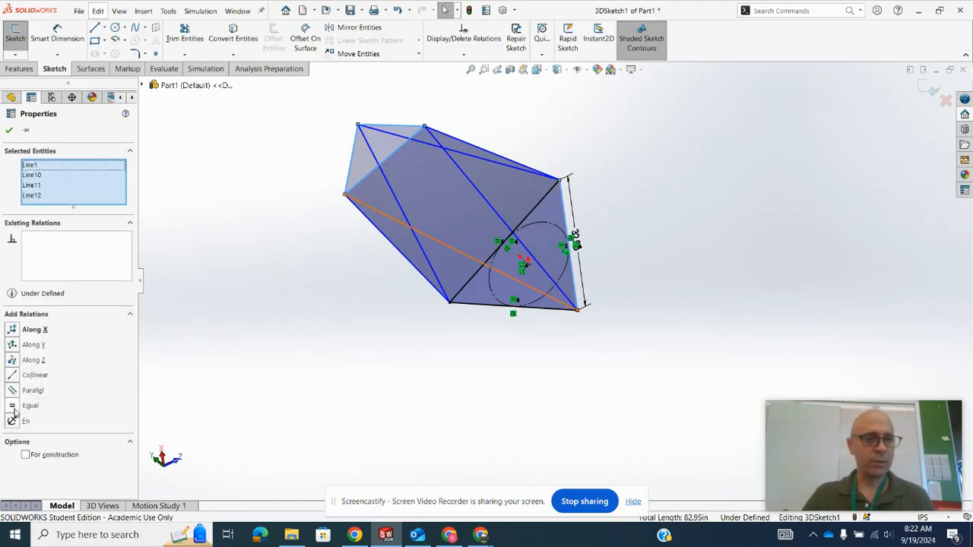
{"action": "left_click", "coordinate": [7, 408]}
{"action": "left_click", "coordinate": [9, 132]}
- Reposition one apex of the upper triangle to about X -7.96, Y 62.46, Z 26.30 in
{"action": "middle_click_drag", "start_coordinate": [145, 211], "coordinate": [360, 149]}
{"action": "scroll", "coordinate": [317, 178], "scroll_direction": "up", "scroll_amount": 2}
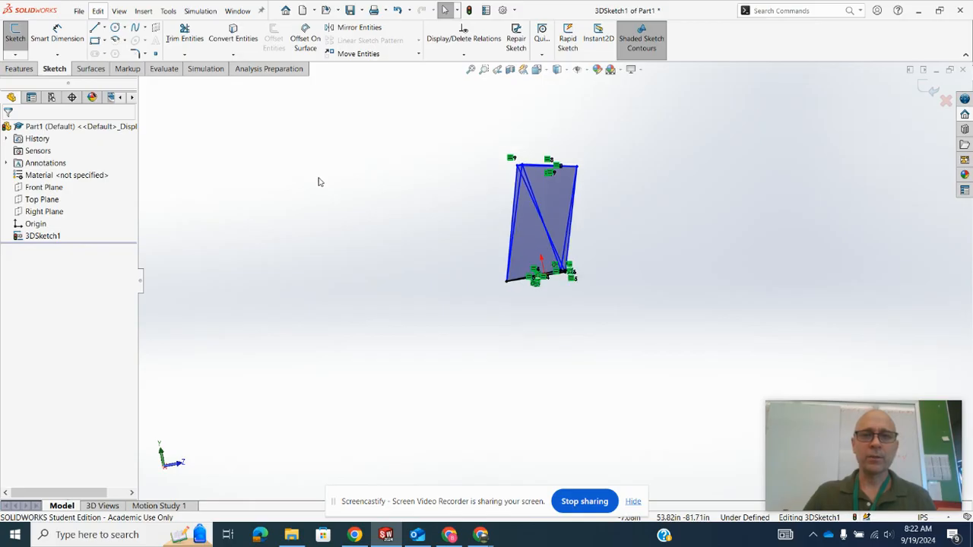
{"action": "scroll", "coordinate": [637, 179], "scroll_direction": "down", "scroll_amount": 2}
{"action": "mouse_move", "coordinate": [512, 200]}
{"action": "left_mouse_down"}
{"action": "mouse_move", "coordinate": [510, 164]}
{"action": "mouse_move", "coordinate": [508, 174]}
{"action": "left_mouse_up"}
{"action": "middle_click_drag", "start_coordinate": [543, 190], "coordinate": [586, 204]}
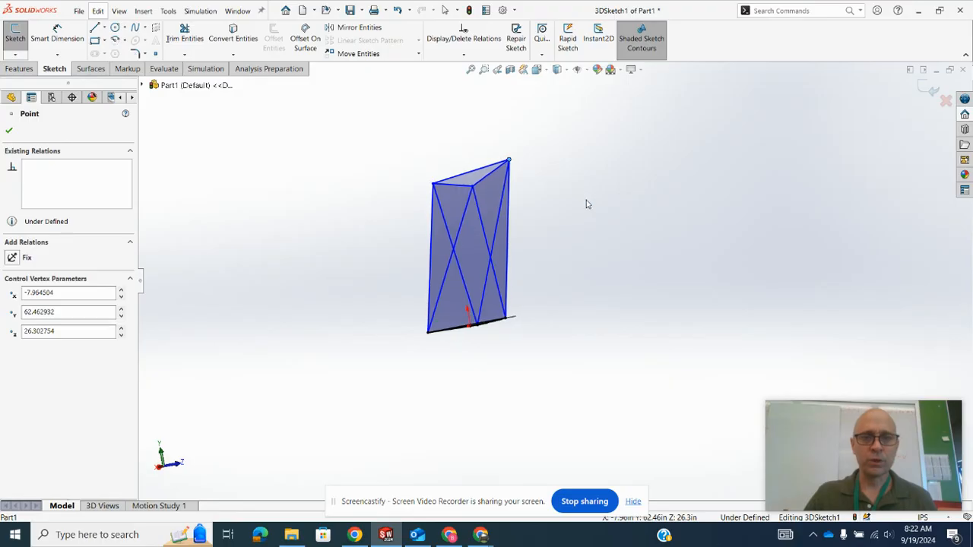
- Apply an Equal relation to all six slanted lines joining the base triangle to the upper triangle
{"action": "left_click", "coordinate": [431, 238]}
{"action": "left_click", "coordinate": [444, 223], "text": "ctrl"}
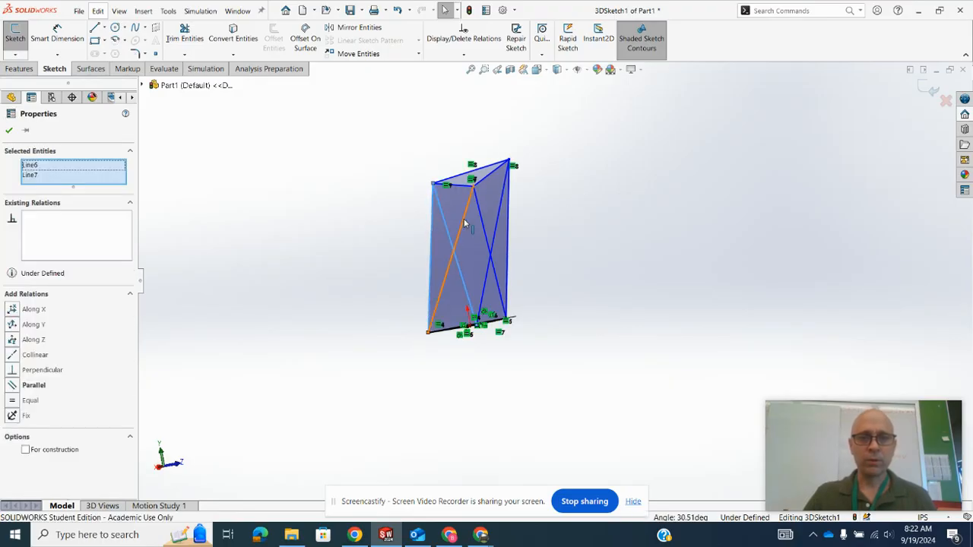
{"action": "left_click", "coordinate": [462, 217], "text": "ctrl"}
{"action": "left_click", "coordinate": [479, 218], "text": "ctrl"}
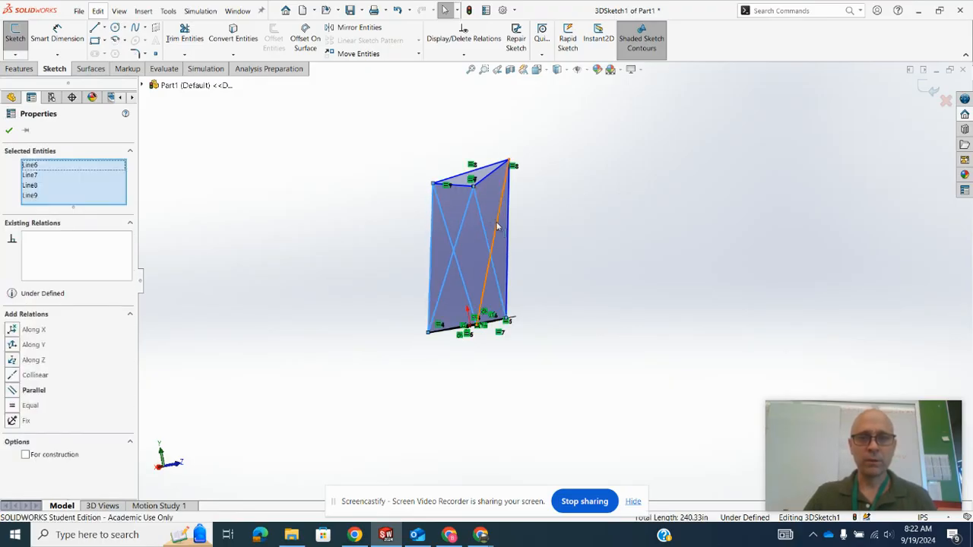
{"action": "left_click", "coordinate": [497, 226], "text": "ctrl"}
{"action": "left_click", "coordinate": [509, 218], "text": "ctrl"}
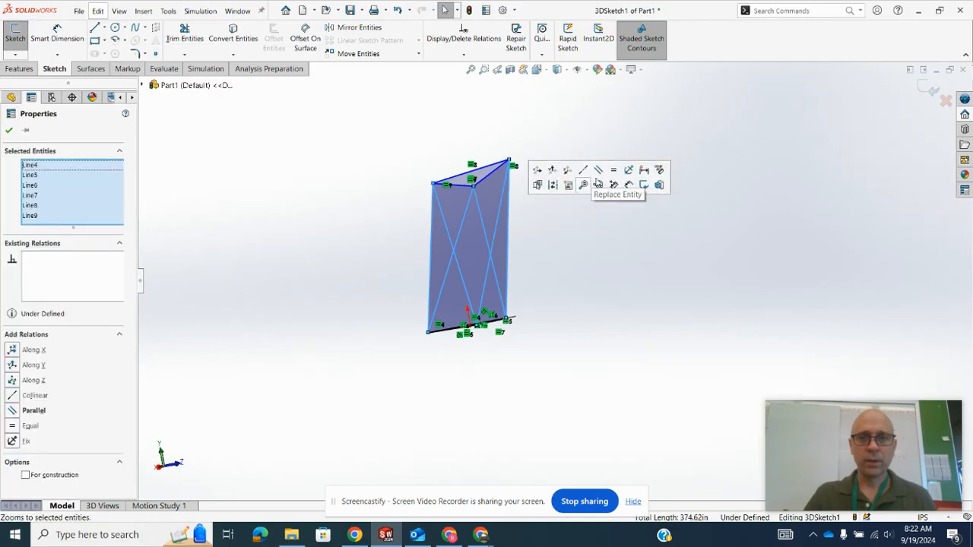
{"action": "left_click", "coordinate": [614, 171]}
{"action": "left_click", "coordinate": [582, 228]}
- Examine the sketch from several angles to check how the upper triangle aligns with the base
{"action": "mouse_move", "coordinate": [582, 228]}
{"action": "middle_mouse_down"}
{"action": "mouse_move", "coordinate": [592, 300]}
{"action": "mouse_move", "coordinate": [597, 219]}
{"action": "mouse_move", "coordinate": [570, 263]}
{"action": "mouse_move", "coordinate": [558, 212]}
{"action": "mouse_move", "coordinate": [510, 232]}
{"action": "mouse_move", "coordinate": [521, 193]}
{"action": "middle_mouse_up"}
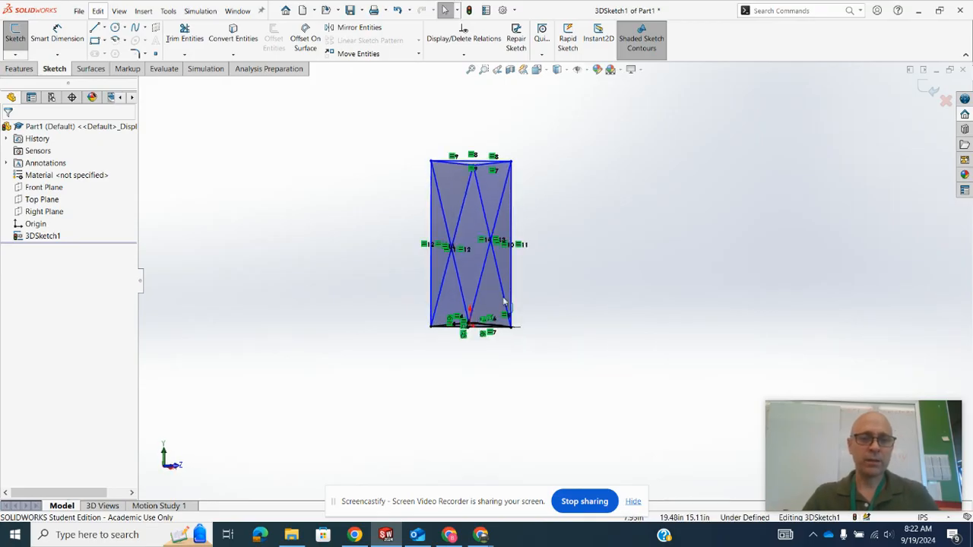
{"action": "mouse_move", "coordinate": [496, 287]}
{"action": "middle_mouse_down"}
{"action": "mouse_move", "coordinate": [567, 252]}
{"action": "mouse_move", "coordinate": [560, 265]}
{"action": "mouse_move", "coordinate": [625, 271]}
{"action": "mouse_move", "coordinate": [634, 239]}
{"action": "mouse_move", "coordinate": [570, 265]}
{"action": "mouse_move", "coordinate": [573, 305]}
{"action": "mouse_move", "coordinate": [585, 288]}
{"action": "middle_mouse_up"}
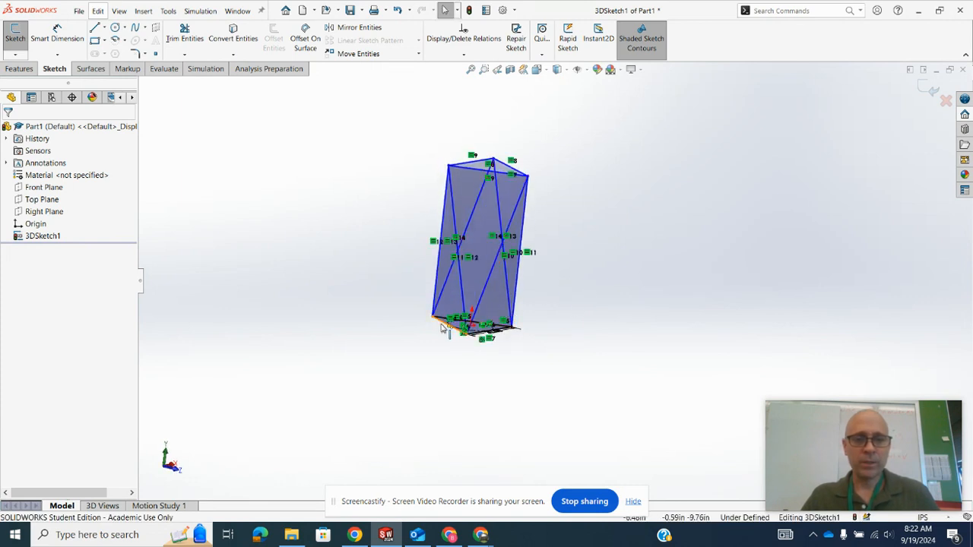
{"action": "left_click", "coordinate": [444, 325]}
{"action": "middle_click_drag", "start_coordinate": [532, 289], "coordinate": [515, 168]}
{"action": "left_click", "coordinate": [337, 195]}
{"action": "middle_click_drag", "start_coordinate": [337, 195], "coordinate": [502, 174]}
{"action": "mouse_move", "coordinate": [348, 236]}
{"action": "middle_mouse_down"}
{"action": "mouse_move", "coordinate": [348, 213]}
{"action": "mouse_move", "coordinate": [339, 257]}
{"action": "mouse_move", "coordinate": [339, 221]}
{"action": "middle_mouse_up"}
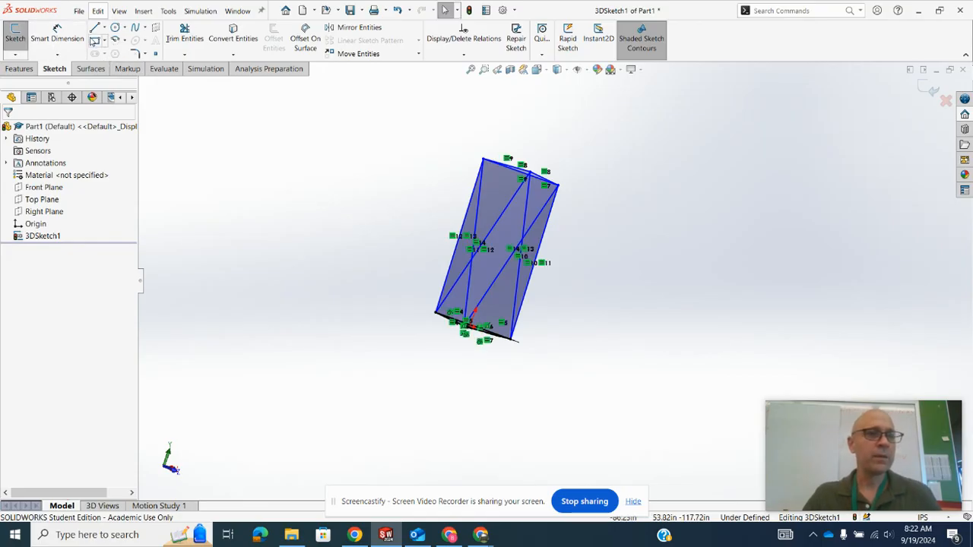
- Dimension the distance from the base triangle's left edge to the upper apex above its back end as 96 in
{"action": "left_click", "coordinate": [66, 34]}
{"action": "middle_click_drag", "start_coordinate": [369, 256], "coordinate": [480, 359]}
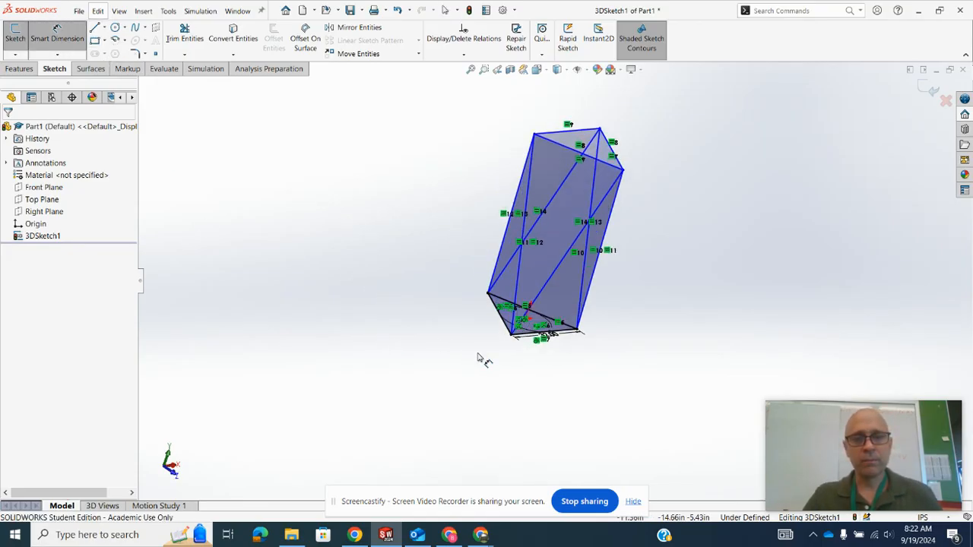
{"action": "scroll", "coordinate": [494, 338], "scroll_direction": "down", "scroll_amount": 3}
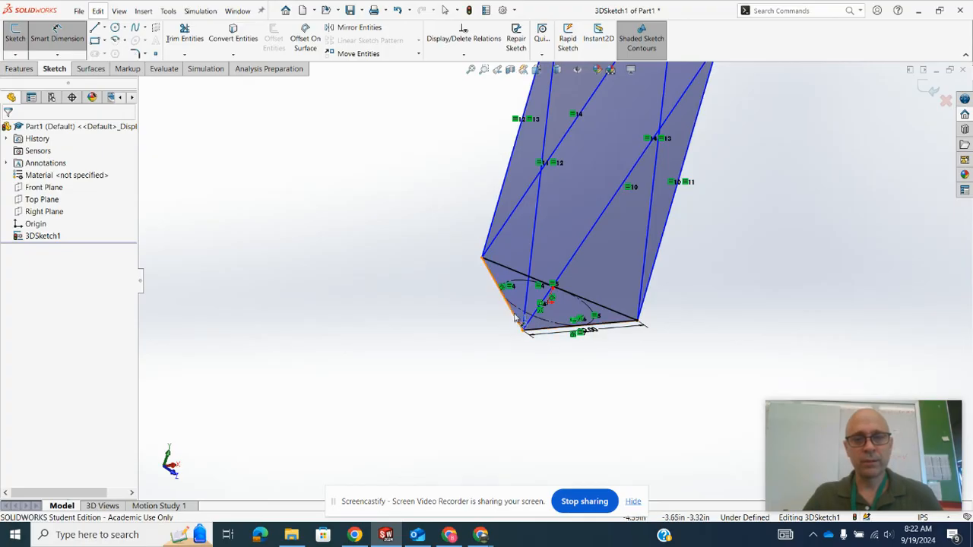
{"action": "left_click", "coordinate": [514, 318]}
{"action": "scroll", "coordinate": [501, 294], "scroll_direction": "up", "scroll_amount": 4}
{"action": "scroll", "coordinate": [560, 156], "scroll_direction": "down", "scroll_amount": 2}
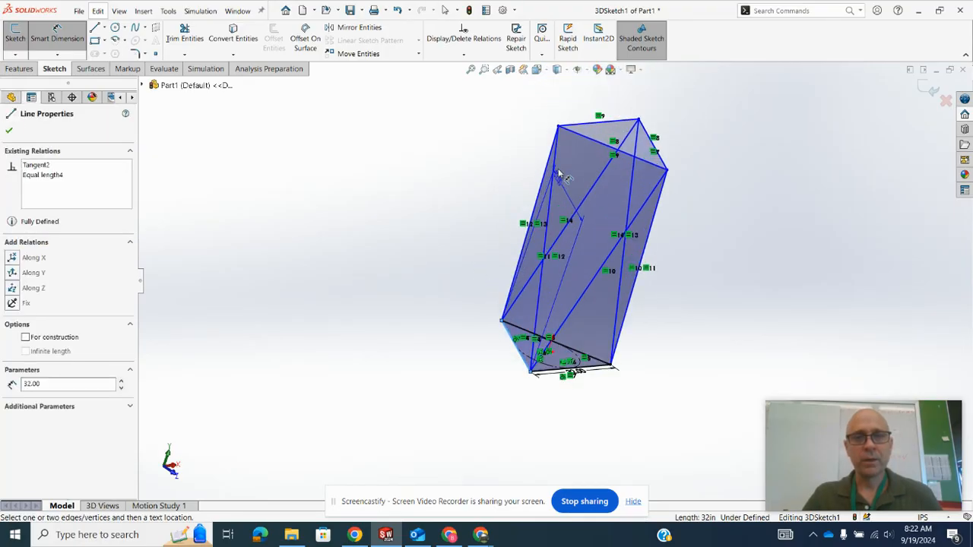
{"action": "left_click", "coordinate": [559, 127]}
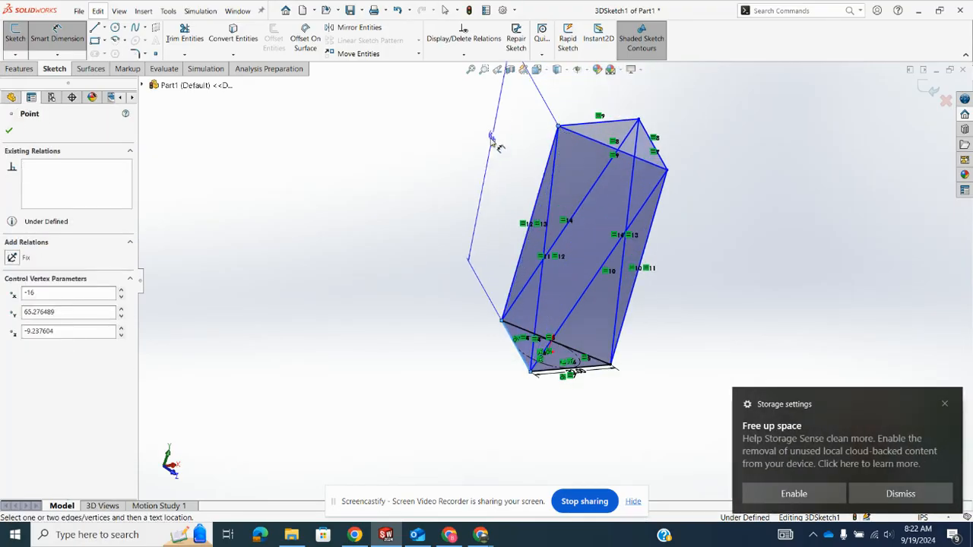
{"action": "left_click", "coordinate": [500, 182]}
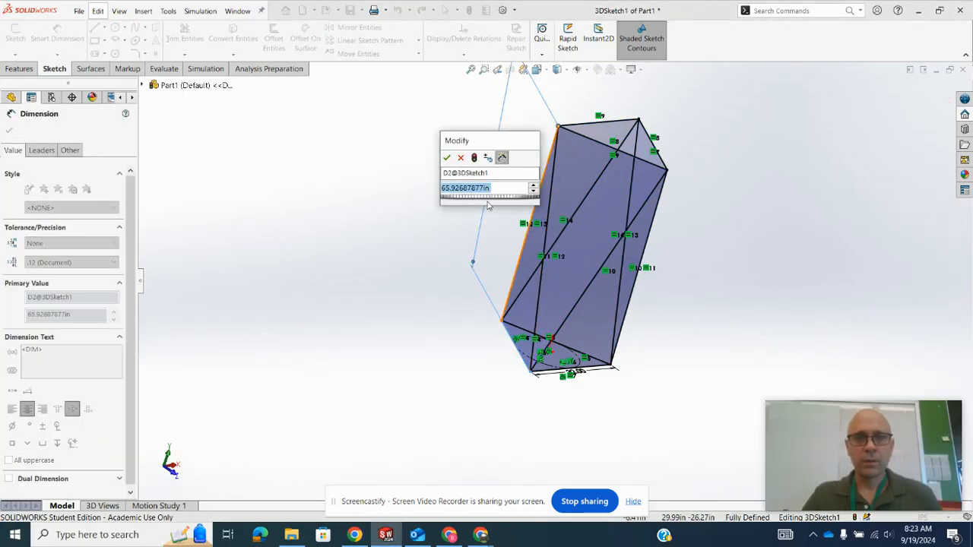
{"action": "type", "text": "96"}
{"action": "key", "text": "Return"}
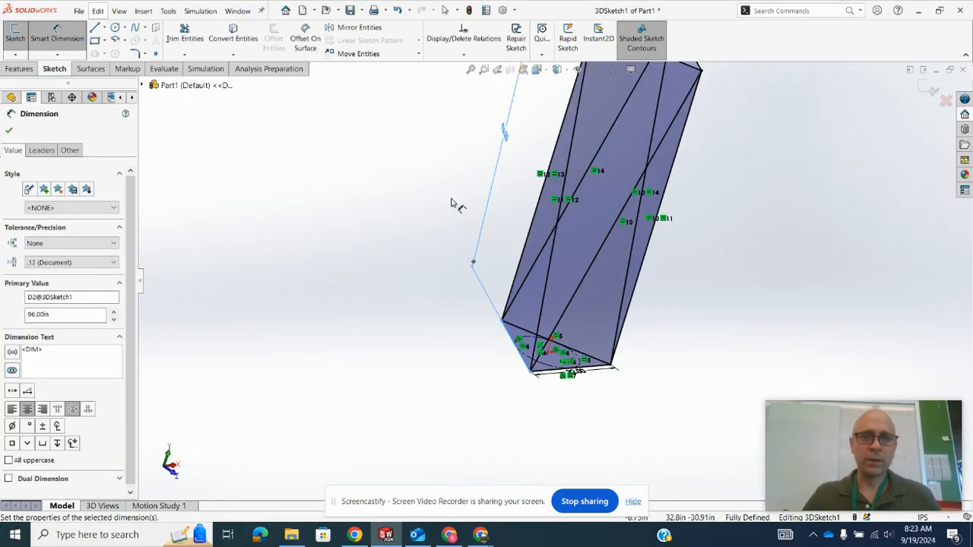
{"action": "left_click", "coordinate": [9, 133]}
{"action": "key", "text": "Escape"}
{"action": "key", "text": "f"}
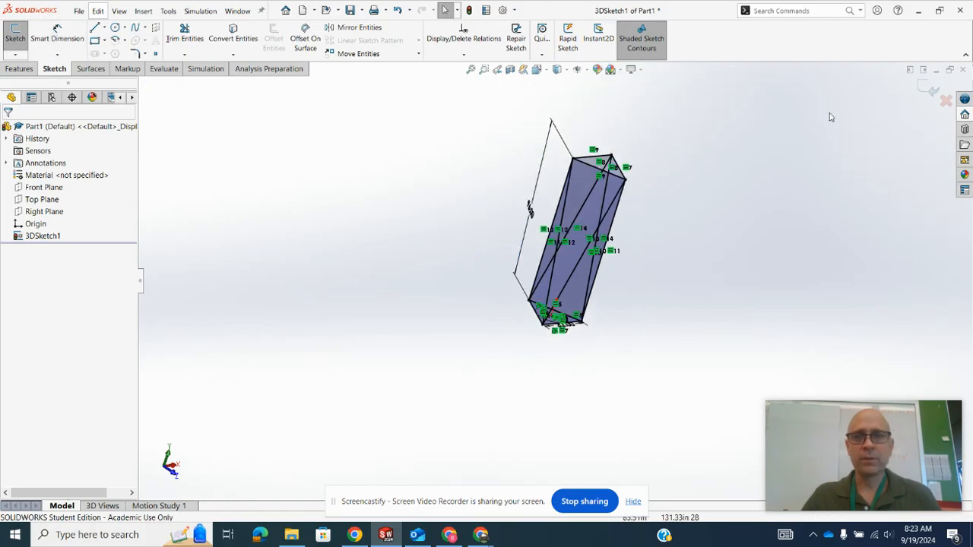
- Exit the 3D sketch and inspect the finished wireframe
{"action": "left_click", "coordinate": [928, 87]}
{"action": "mouse_move", "coordinate": [751, 155]}
{"action": "middle_mouse_down"}
{"action": "mouse_move", "coordinate": [734, 137]}
{"action": "mouse_move", "coordinate": [690, 158]}
{"action": "mouse_move", "coordinate": [706, 157]}
{"action": "mouse_move", "coordinate": [717, 109]}
{"action": "mouse_move", "coordinate": [710, 125]}
{"action": "middle_mouse_up"}
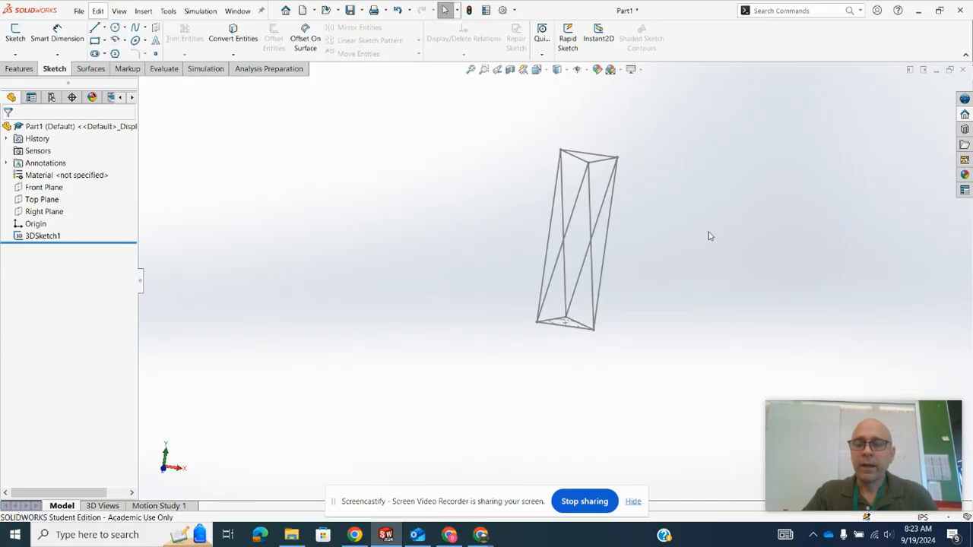
{"action": "mouse_move", "coordinate": [690, 288]}
{"action": "middle_mouse_down"}
{"action": "mouse_move", "coordinate": [658, 314]}
{"action": "mouse_move", "coordinate": [671, 215]}
{"action": "mouse_move", "coordinate": [603, 241]}
{"action": "mouse_move", "coordinate": [575, 205]}
{"action": "mouse_move", "coordinate": [602, 215]}
{"action": "mouse_move", "coordinate": [601, 274]}
{"action": "mouse_move", "coordinate": [610, 226]}
{"action": "mouse_move", "coordinate": [710, 208]}
{"action": "mouse_move", "coordinate": [719, 290]}
{"action": "middle_mouse_up"}
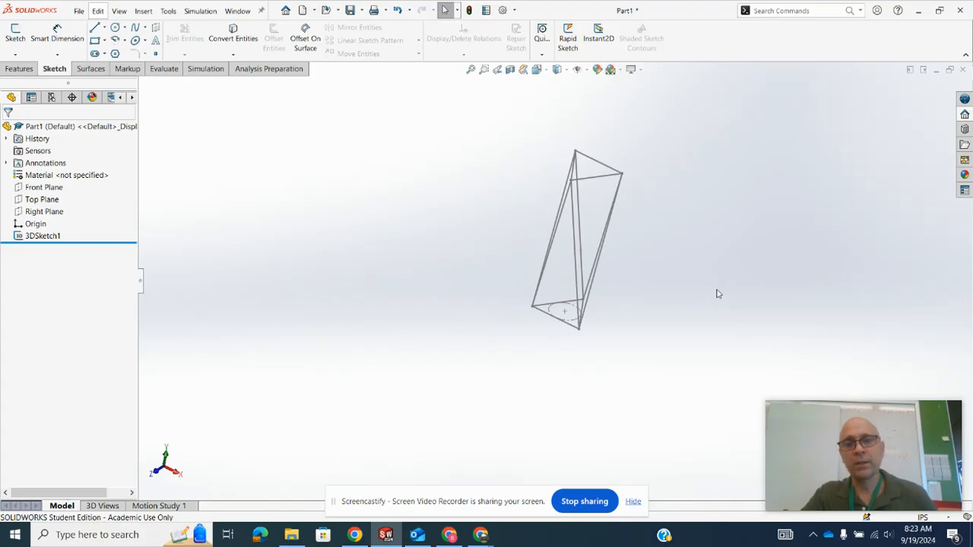
{"action": "mouse_move", "coordinate": [840, 455]}
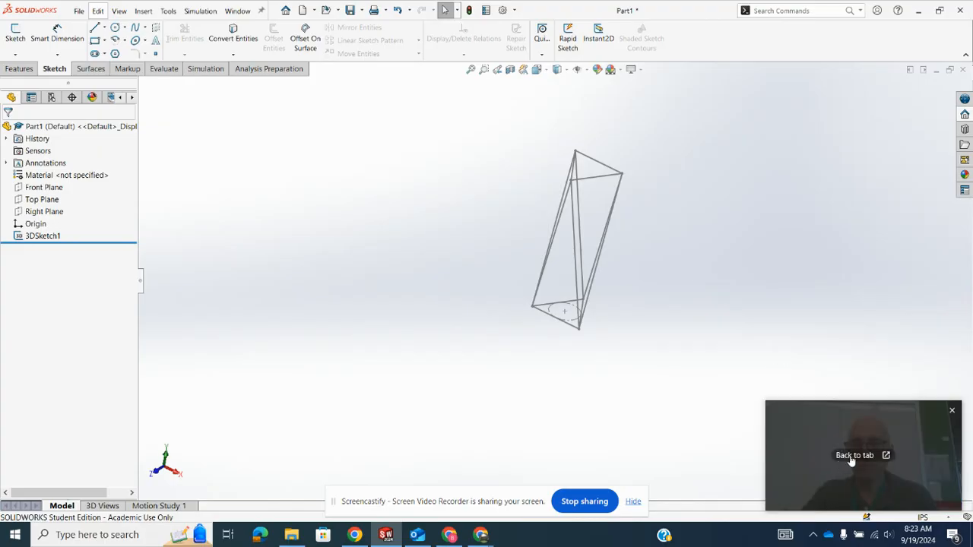